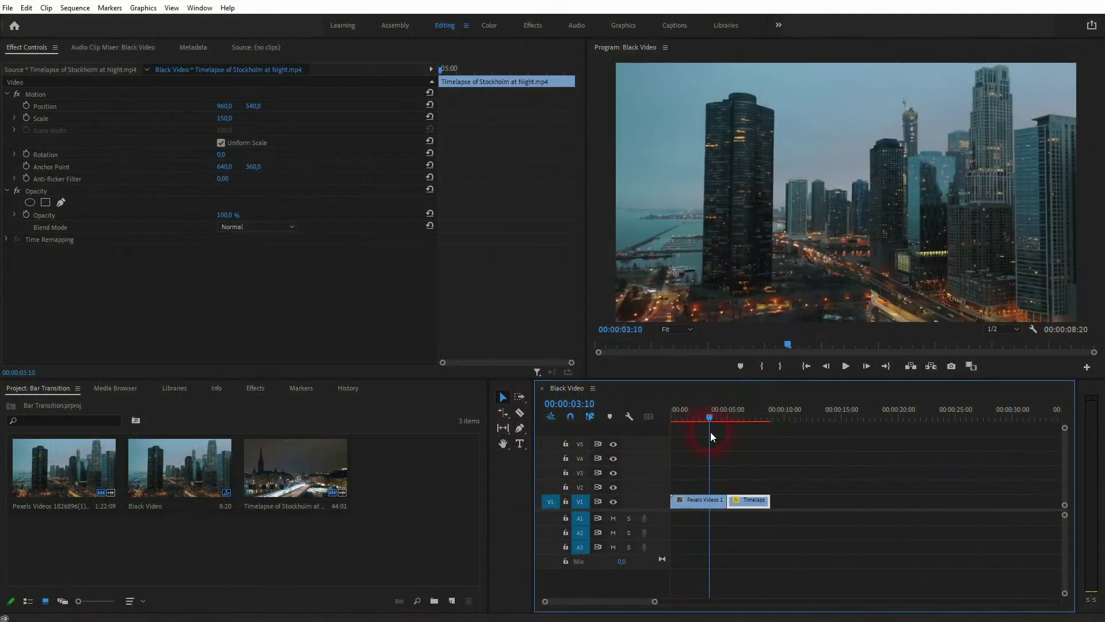
Step: Add a new 1920×1080 colour matte in pure black (000000) and keep the name Color Matte
{"action": "left_click_drag", "start_coordinate": [710, 432], "coordinate": [712, 463]}
{"action": "right_click", "coordinate": [436, 456]}
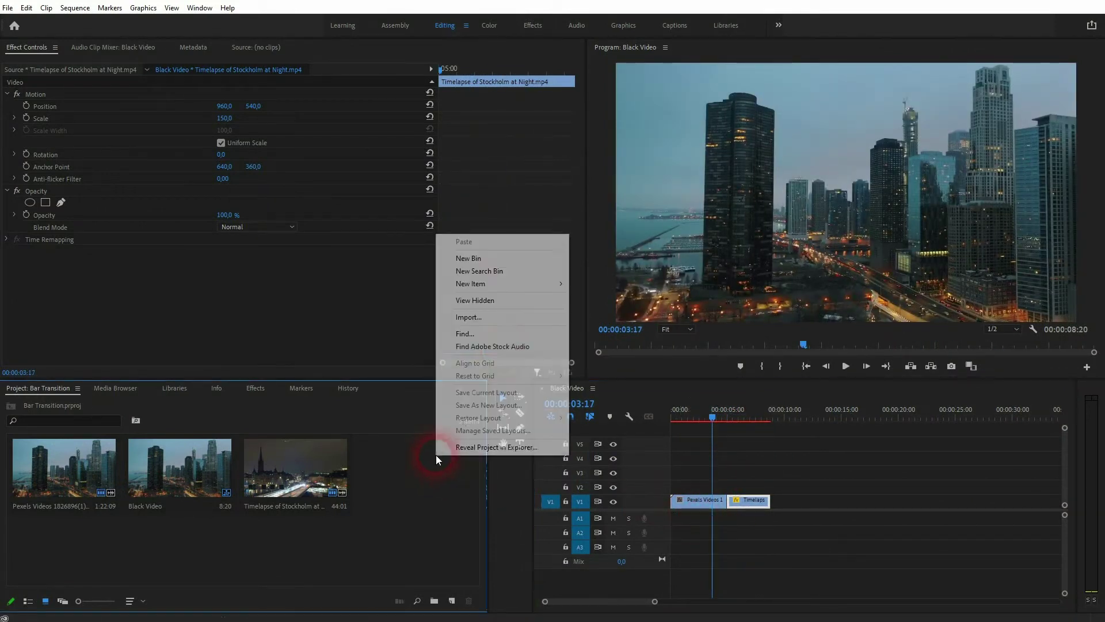
{"action": "mouse_move", "coordinate": [518, 291]}
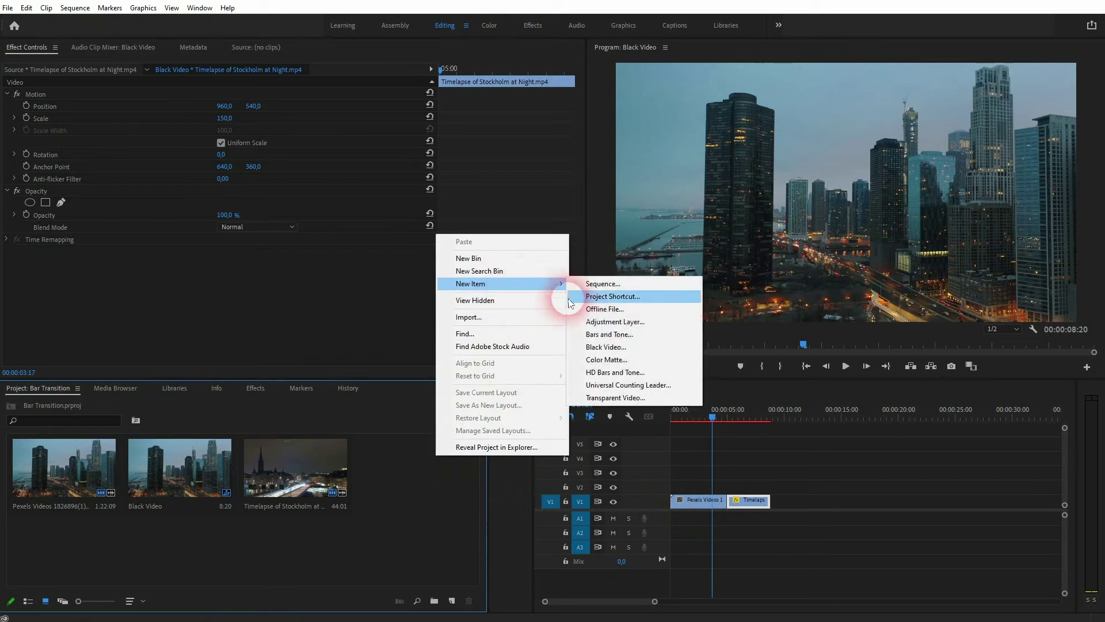
{"action": "left_click", "coordinate": [632, 358]}
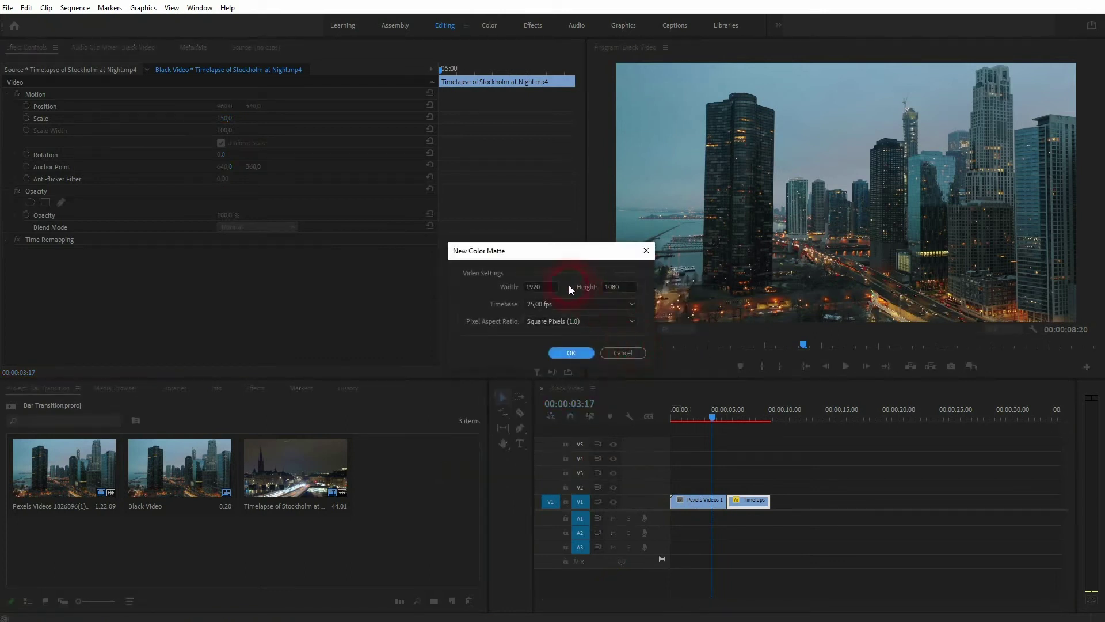
{"action": "left_click", "coordinate": [528, 288]}
{"action": "left_click", "coordinate": [617, 290]}
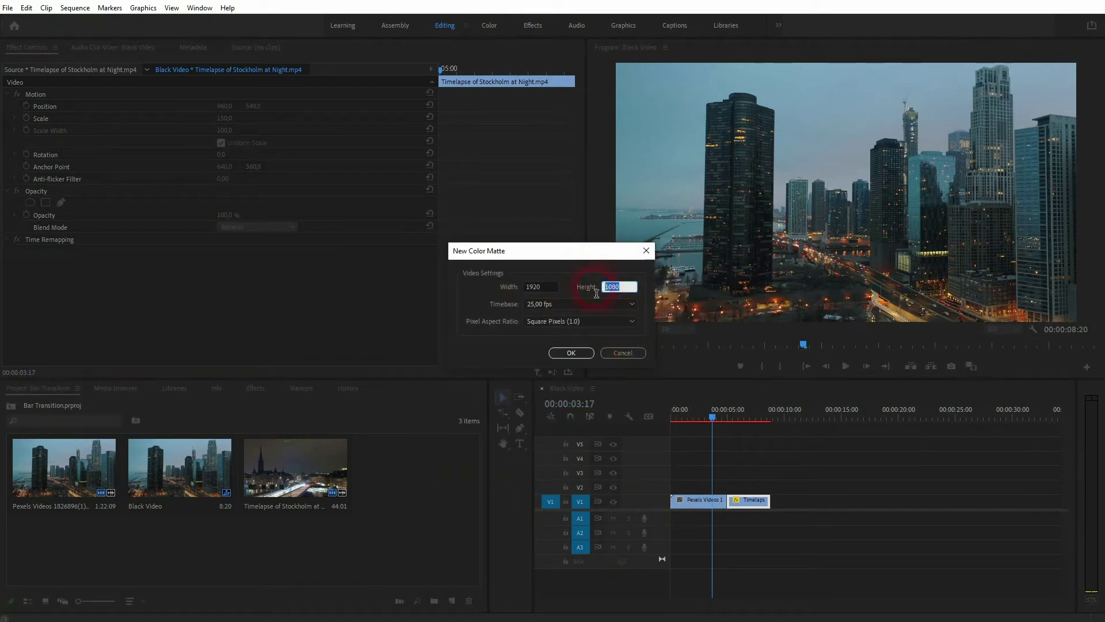
{"action": "left_click", "coordinate": [580, 356]}
{"action": "left_click", "coordinate": [490, 330]}
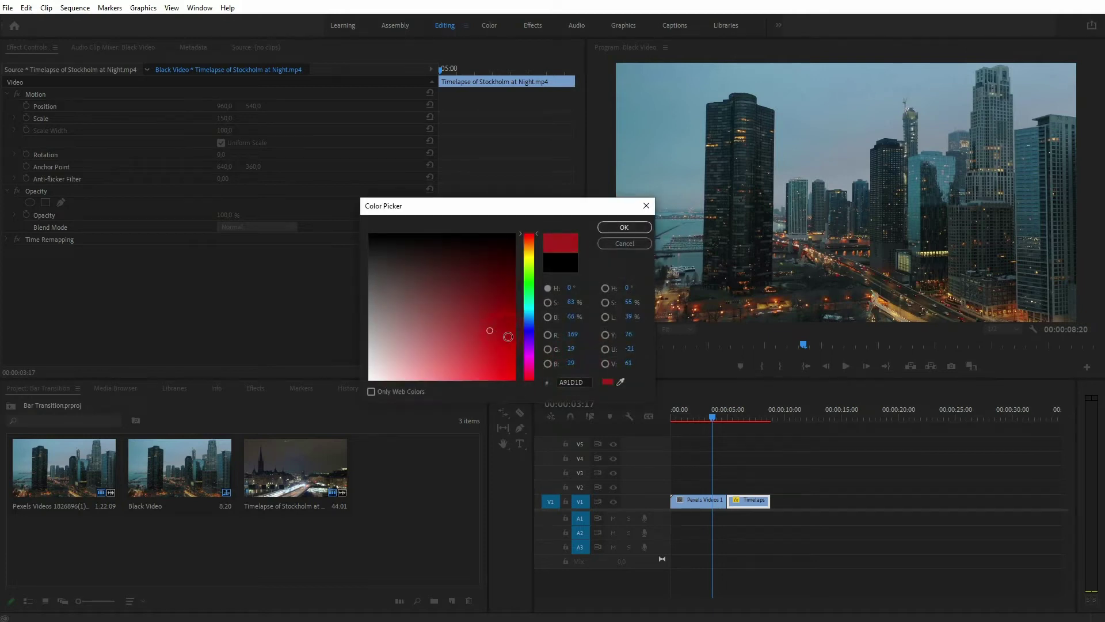
{"action": "left_click_drag", "start_coordinate": [483, 321], "coordinate": [343, 229]}
{"action": "left_click", "coordinate": [617, 228]}
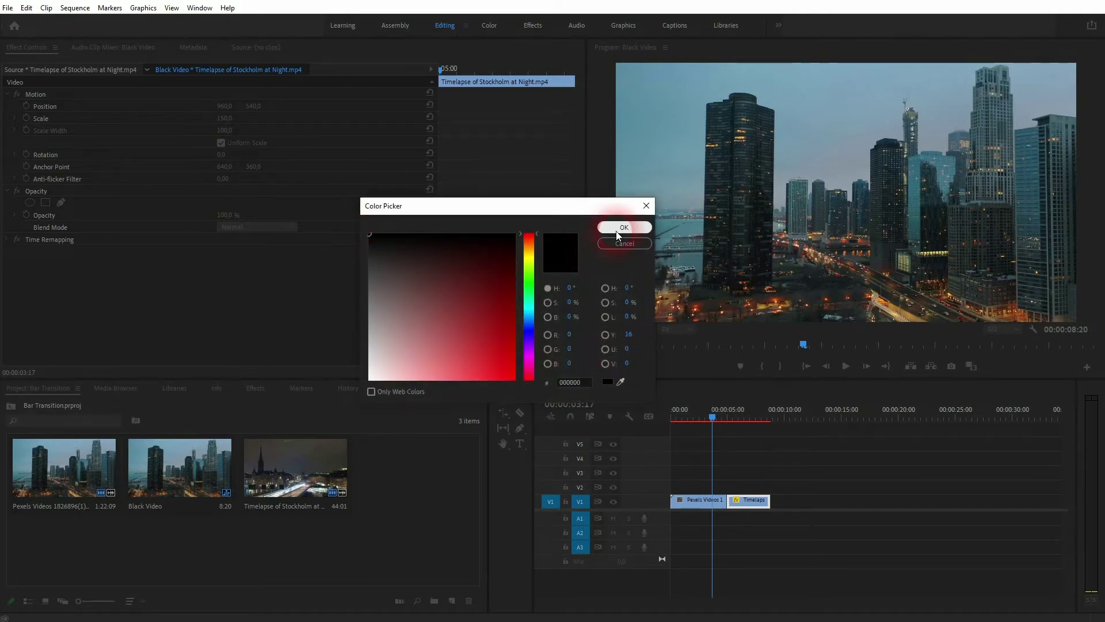
{"action": "left_click", "coordinate": [526, 331]}
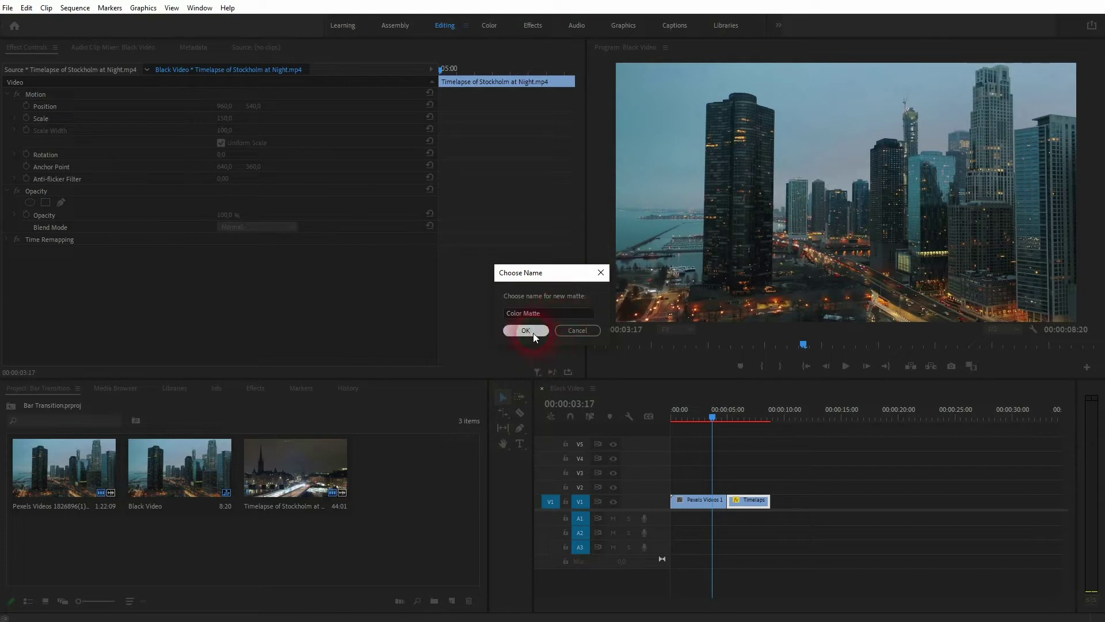
Step: Drop Color Matte onto V2 across the Chicago–Stockholm cut, select it, and show its Motion settings
{"action": "left_click_drag", "start_coordinate": [518, 476], "coordinate": [706, 497]}
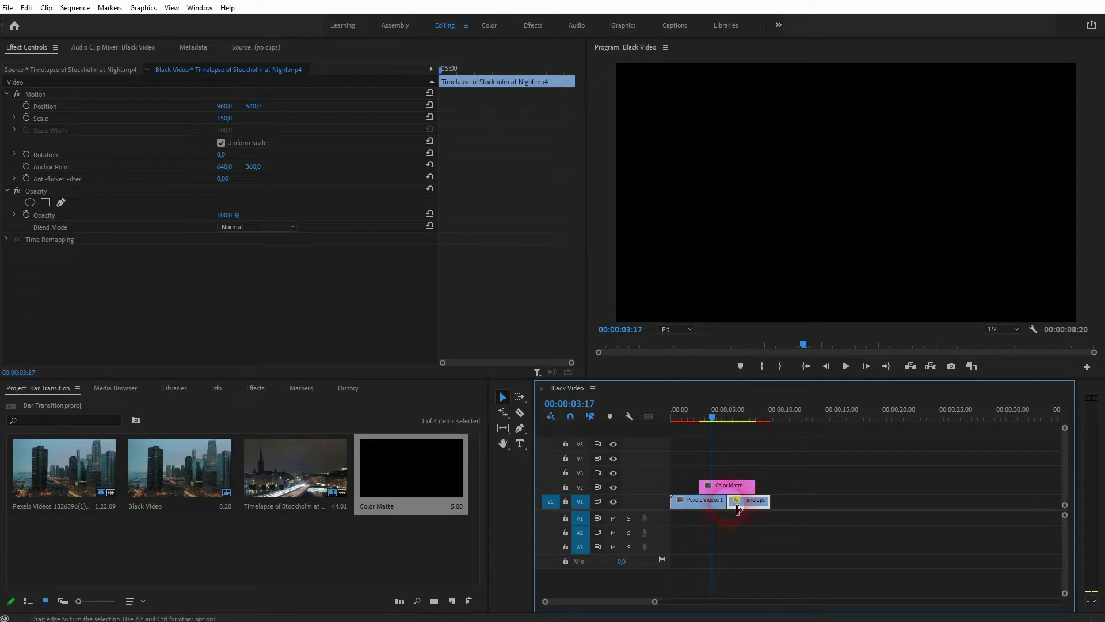
{"action": "mouse_move", "coordinate": [711, 414]}
{"action": "left_mouse_down"}
{"action": "mouse_move", "coordinate": [696, 414]}
{"action": "mouse_move", "coordinate": [763, 424]}
{"action": "mouse_move", "coordinate": [711, 424]}
{"action": "left_mouse_up"}
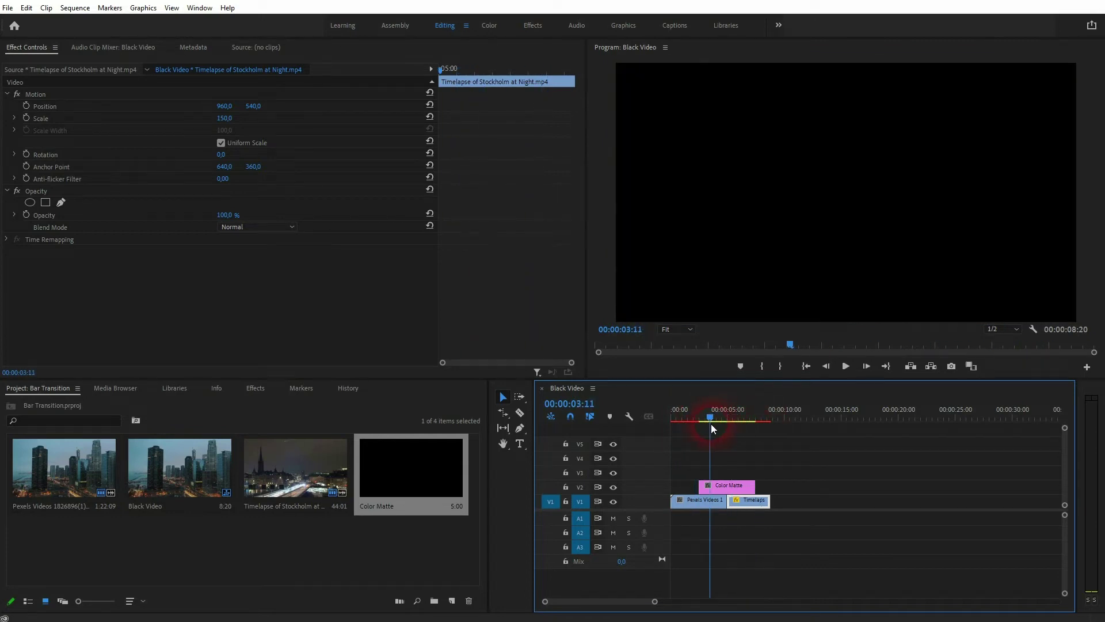
{"action": "left_click", "coordinate": [724, 487]}
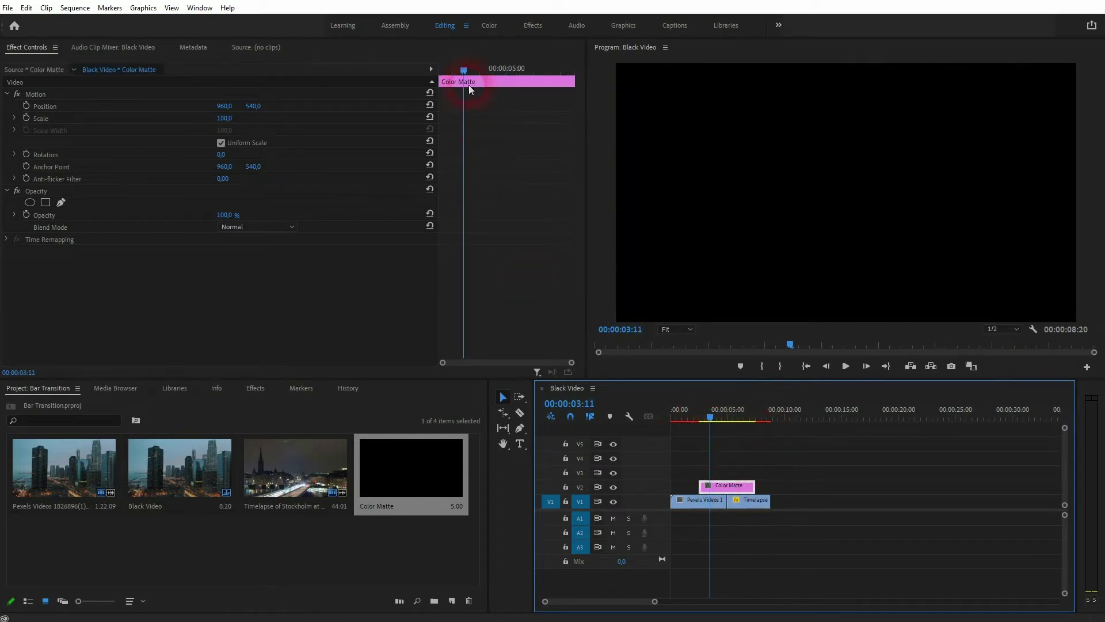
{"action": "left_click_drag", "start_coordinate": [462, 70], "coordinate": [443, 72]}
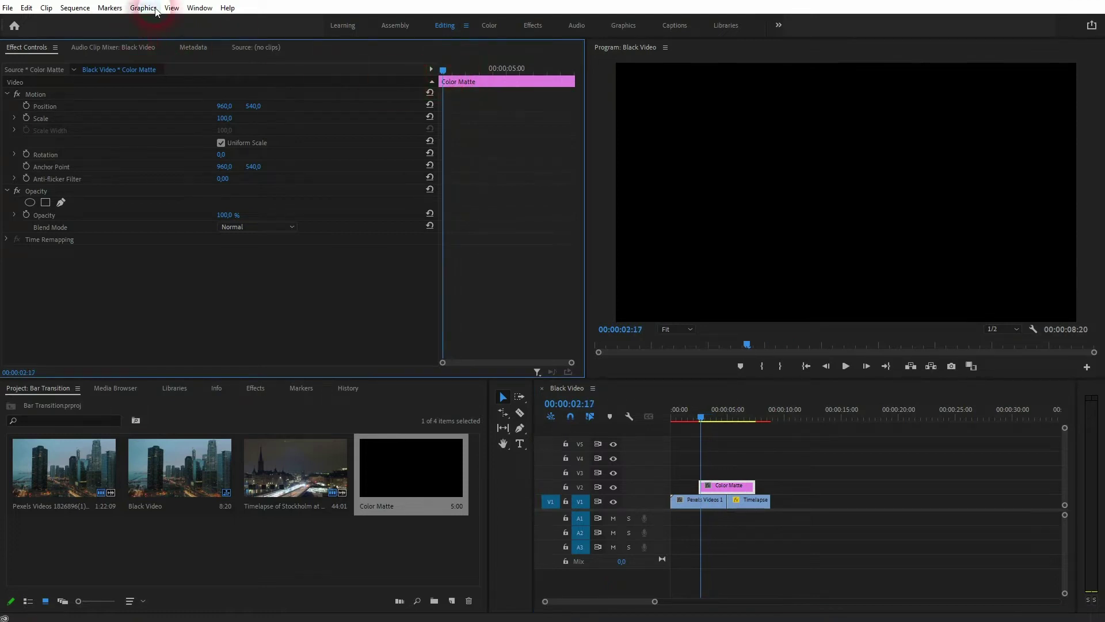
{"action": "left_click", "coordinate": [199, 8]}
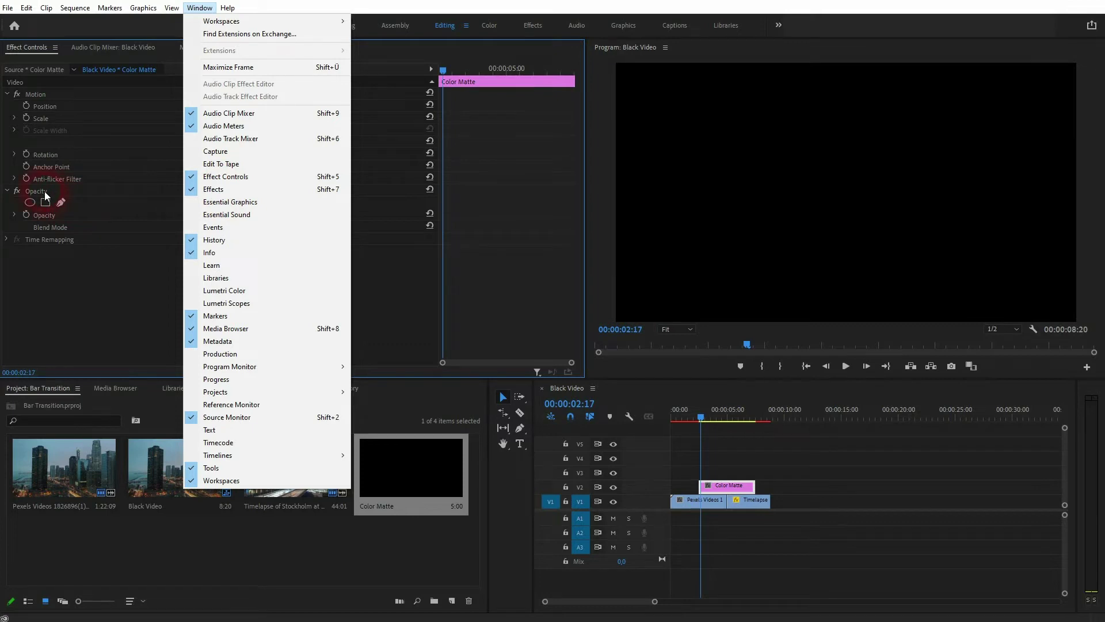
{"action": "left_click", "coordinate": [32, 95]}
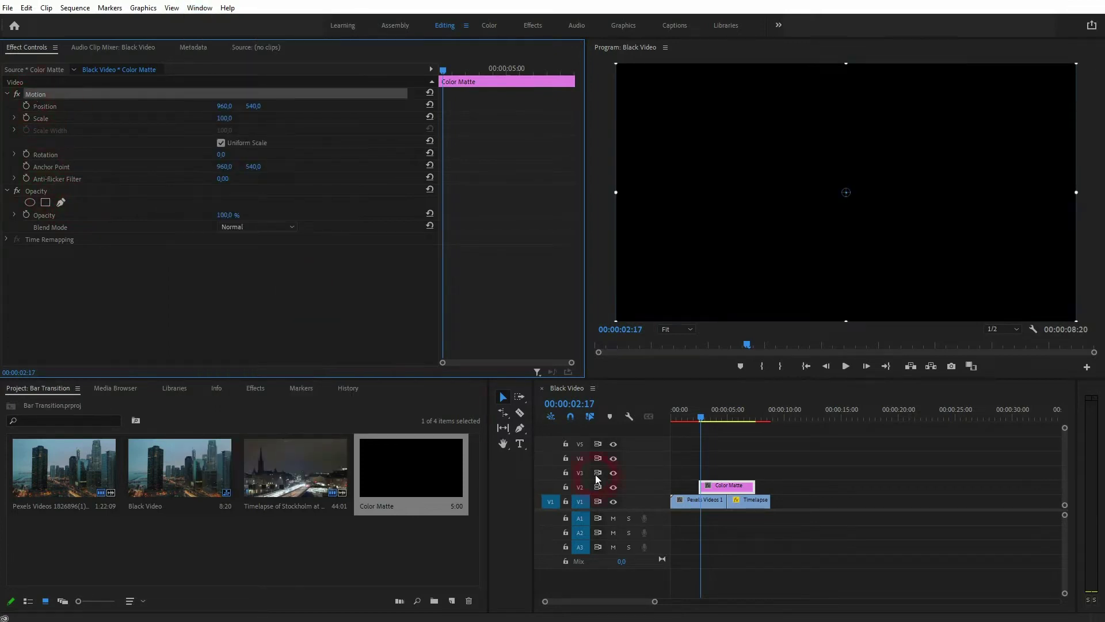
Step: At the clip start, enable Position keyframing and lift the matte above the frame to Y -552
{"action": "left_click", "coordinate": [99, 173]}
{"action": "left_click_drag", "start_coordinate": [450, 72], "coordinate": [419, 78]}
{"action": "left_click", "coordinate": [26, 105]}
{"action": "left_click", "coordinate": [191, 143]}
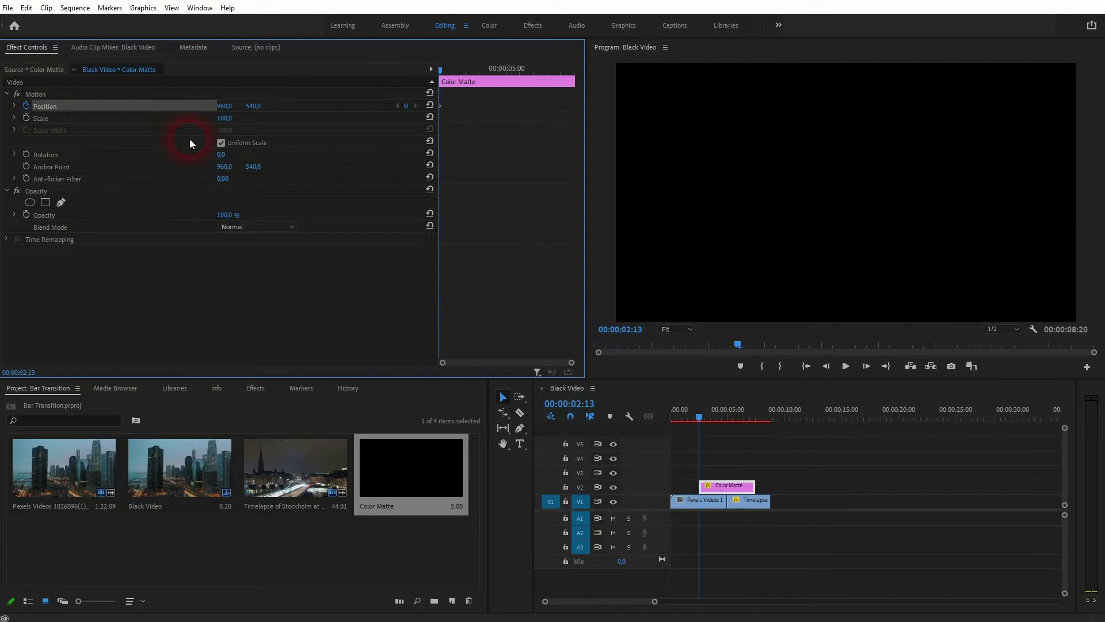
{"action": "left_click_drag", "start_coordinate": [270, 106], "coordinate": [40, 105]}
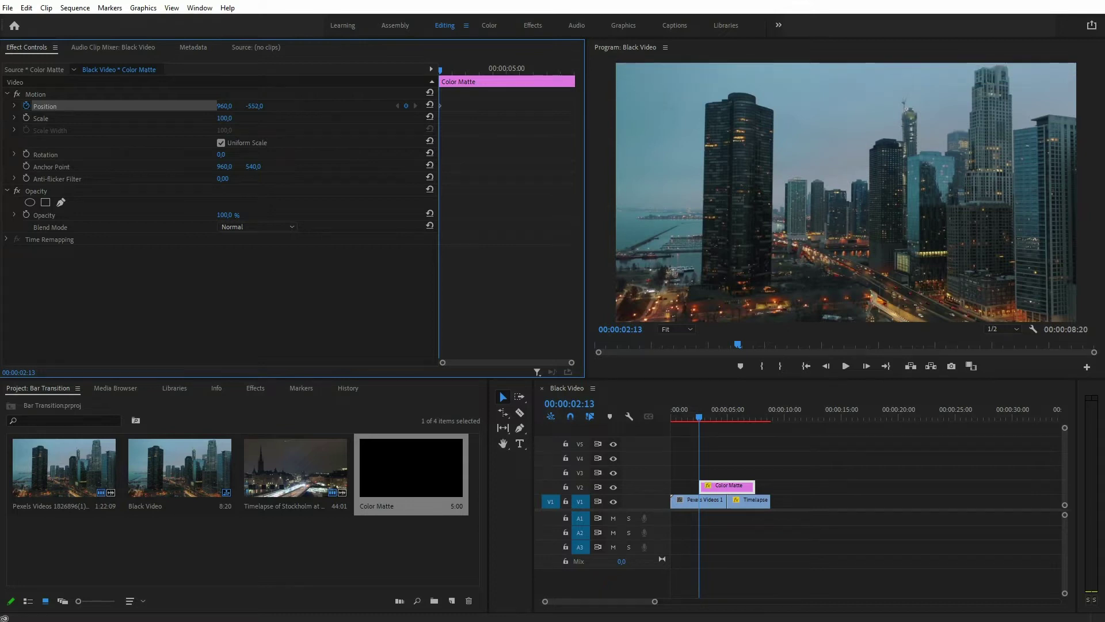
Step: At 00:00:03:09, keyframe Position Y at 540 so the black matte fills the frame
{"action": "mouse_move", "coordinate": [464, 71]}
{"action": "left_mouse_down"}
{"action": "mouse_move", "coordinate": [451, 72]}
{"action": "mouse_move", "coordinate": [481, 79]}
{"action": "left_mouse_up"}
{"action": "key", "text": "j"}
{"action": "key", "text": "k"}
{"action": "left_click", "coordinate": [449, 278]}
{"action": "left_click", "coordinate": [406, 105]}
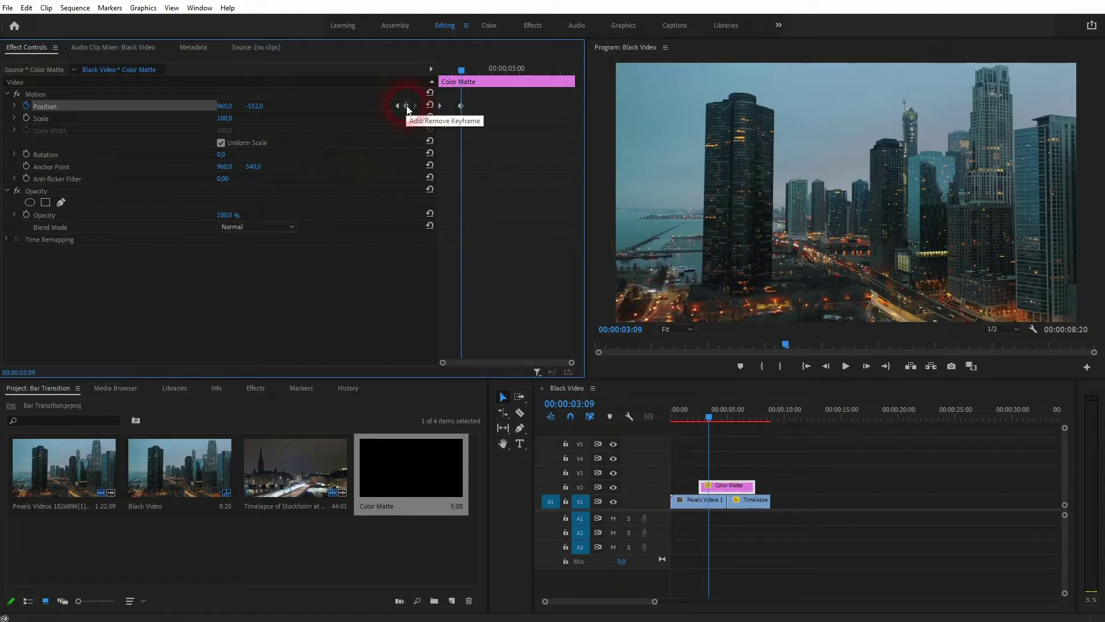
{"action": "left_click_drag", "start_coordinate": [258, 111], "coordinate": [483, 111]}
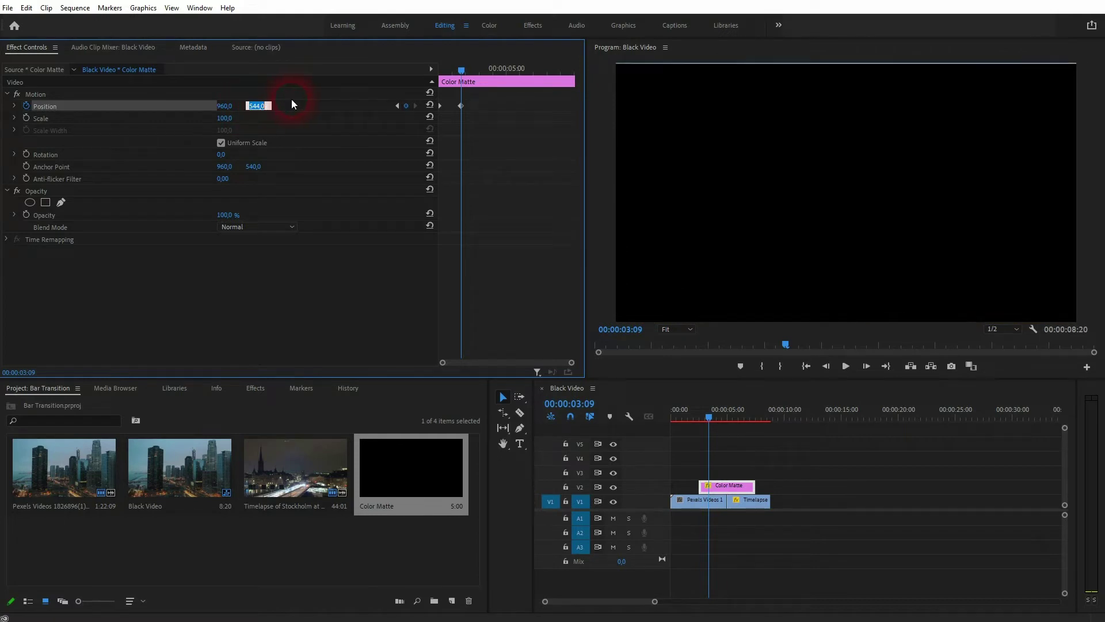
{"action": "key", "text": "Down"}
{"action": "key", "text": "Down"}
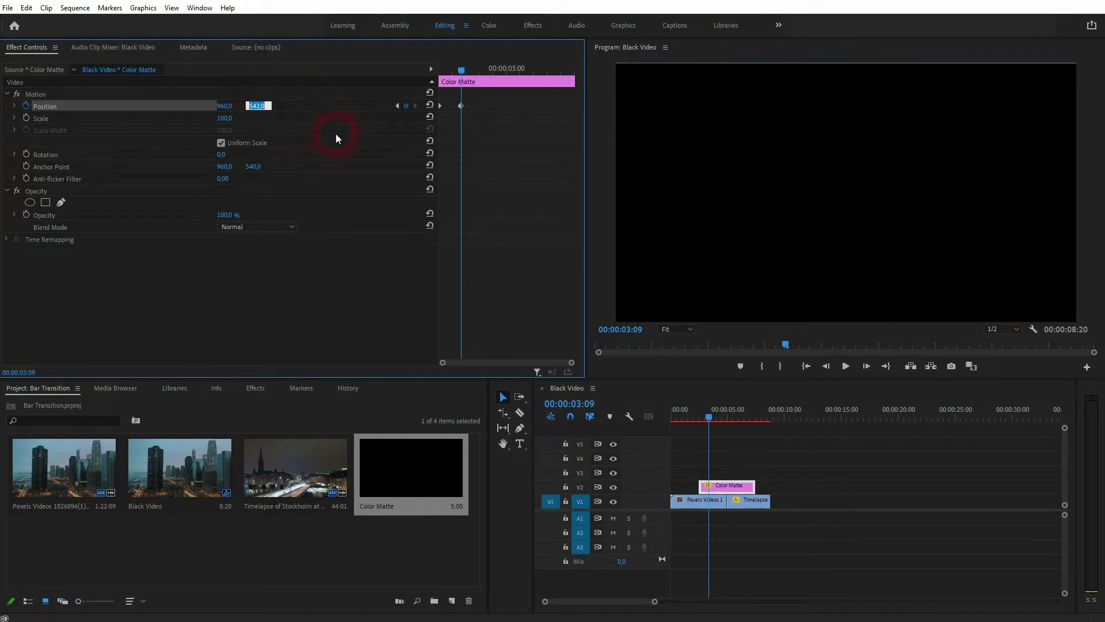
{"action": "key", "text": "Down"}
{"action": "key", "text": "Down"}
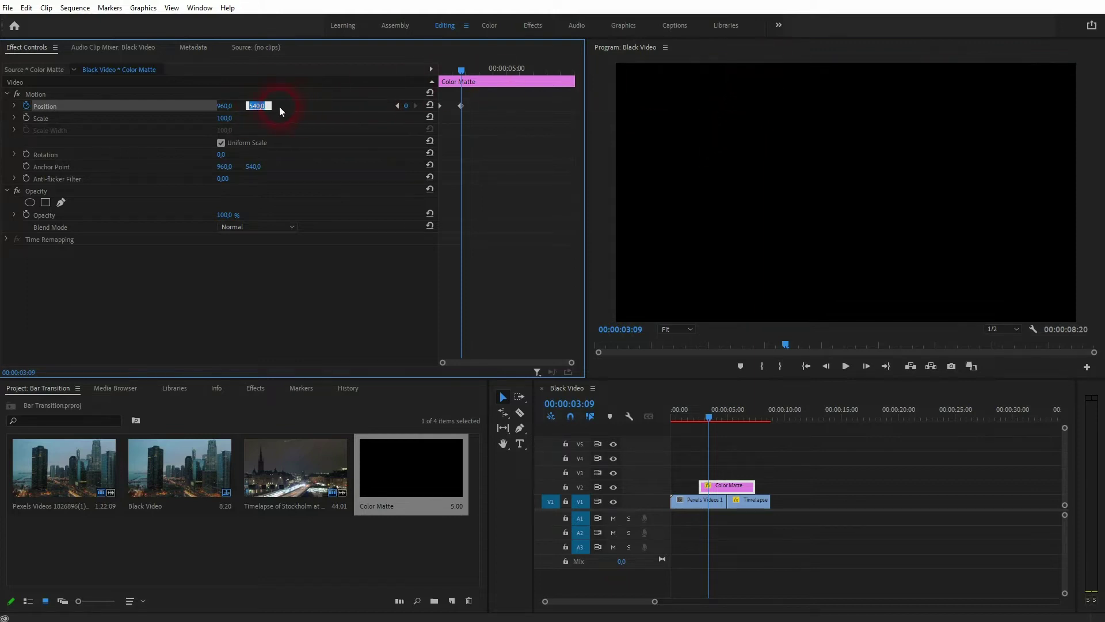
{"action": "left_click_drag", "start_coordinate": [462, 71], "coordinate": [524, 72]}
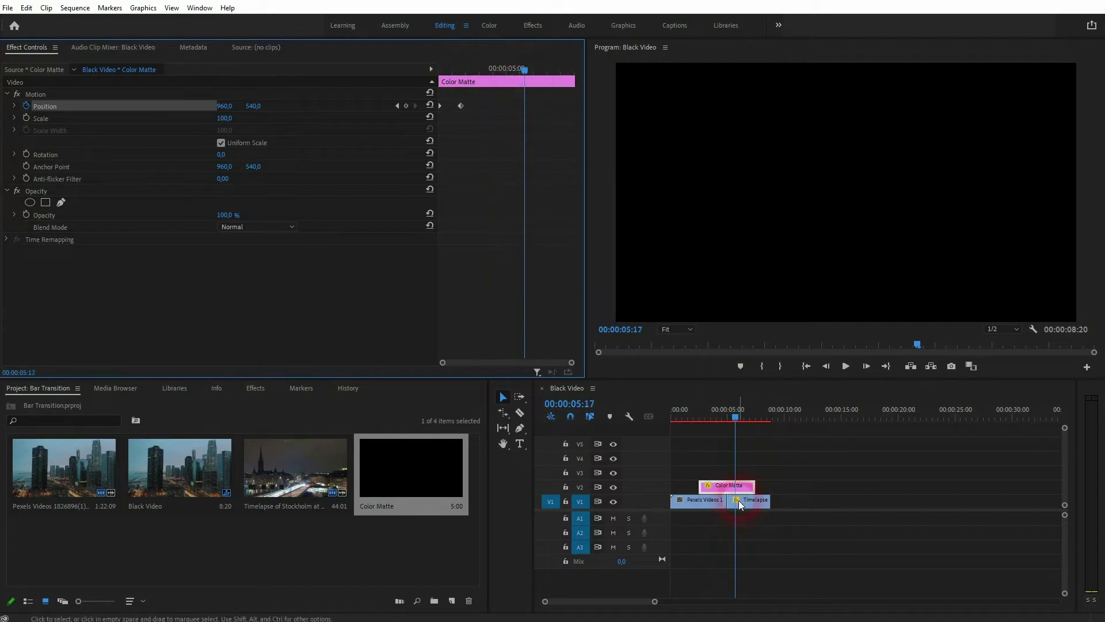
Step: Keyframe Position at 5:17 to hold, then at 7:05 push the matte down to Y 1623
{"action": "left_click", "coordinate": [406, 105]}
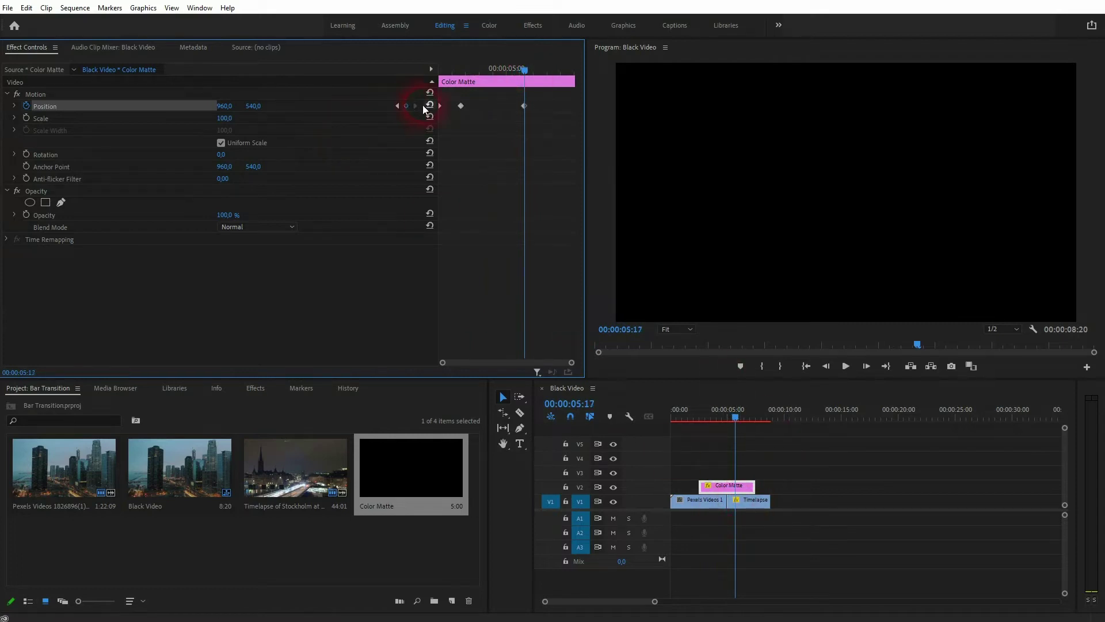
{"action": "left_click_drag", "start_coordinate": [524, 74], "coordinate": [569, 74]}
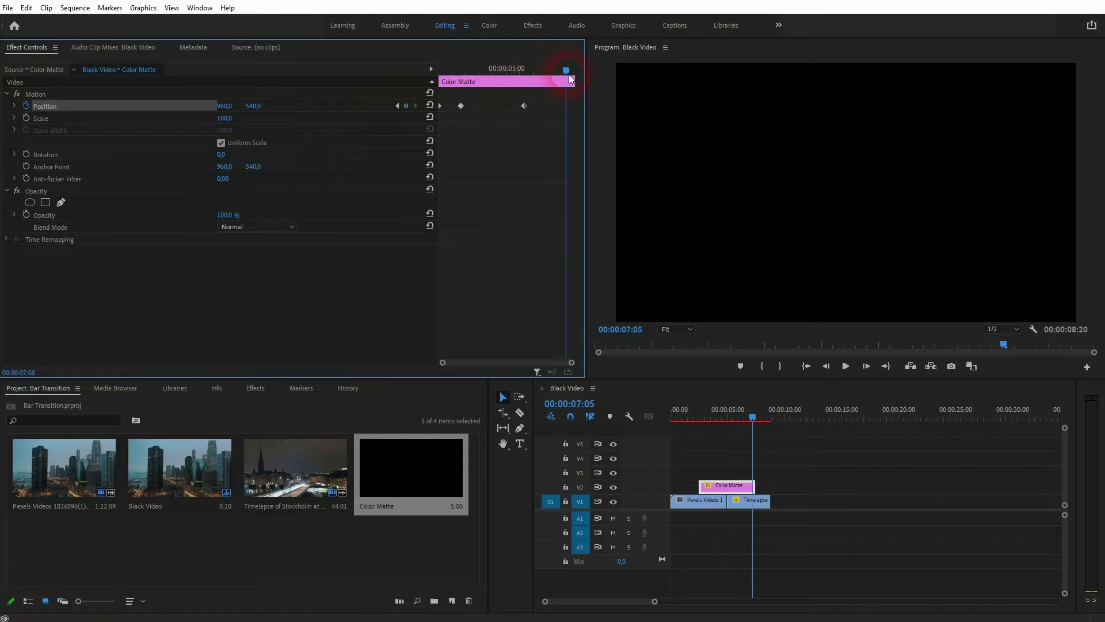
{"action": "left_click", "coordinate": [406, 106]}
{"action": "left_click_drag", "start_coordinate": [254, 106], "coordinate": [873, 105]}
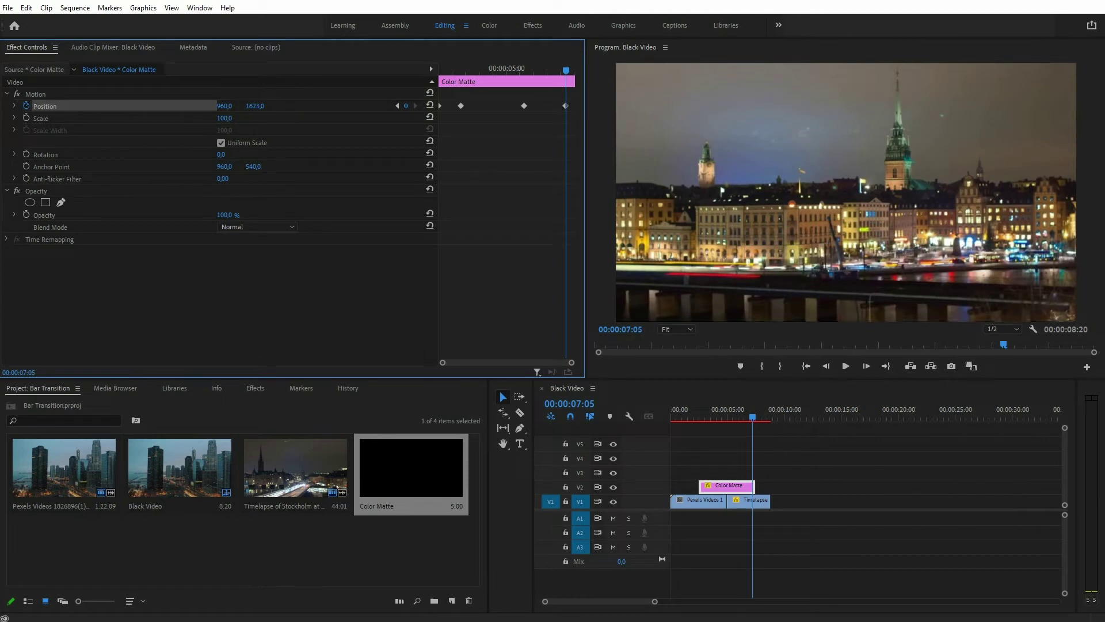
{"action": "left_click_drag", "start_coordinate": [560, 71], "coordinate": [430, 64]}
{"action": "left_click", "coordinate": [461, 105]}
{"action": "left_click", "coordinate": [545, 110]}
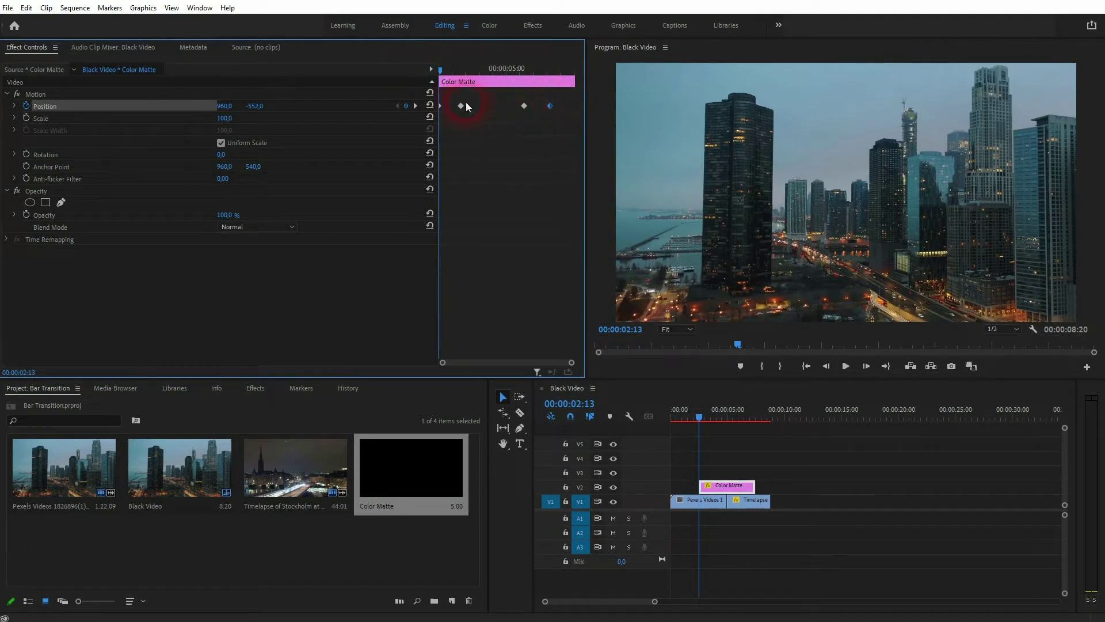
Step: Nudge the selected Position keyframes slightly later and play back the wipe
{"action": "left_click_drag", "start_coordinate": [464, 104], "coordinate": [471, 118]}
{"action": "left_click_drag", "start_coordinate": [696, 418], "coordinate": [690, 417]}
{"action": "key", "text": "space"}
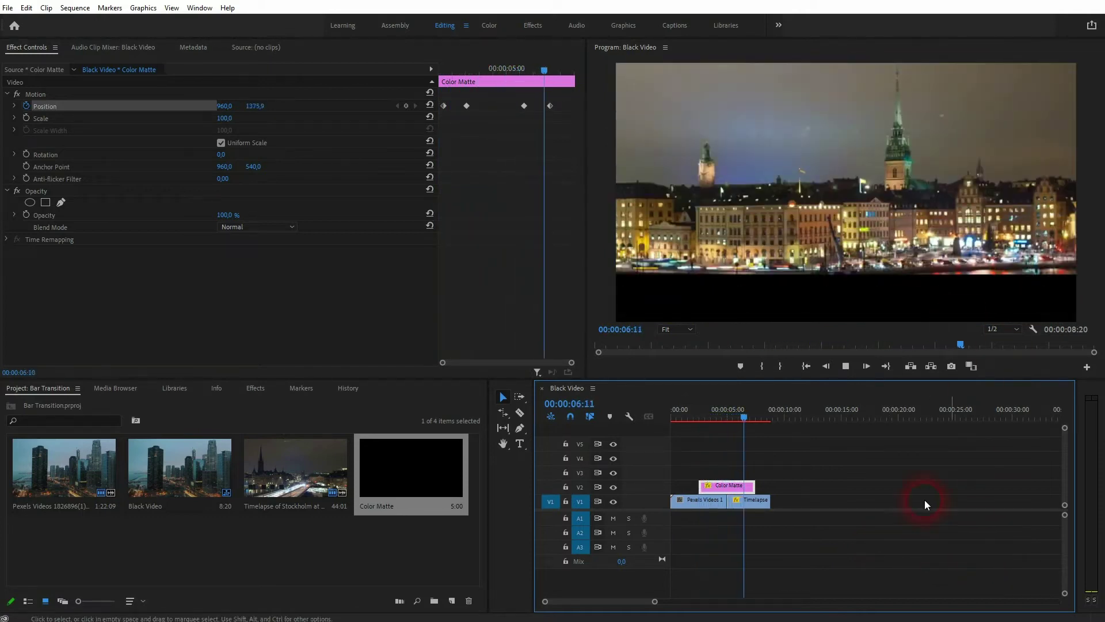
{"action": "key", "text": "space"}
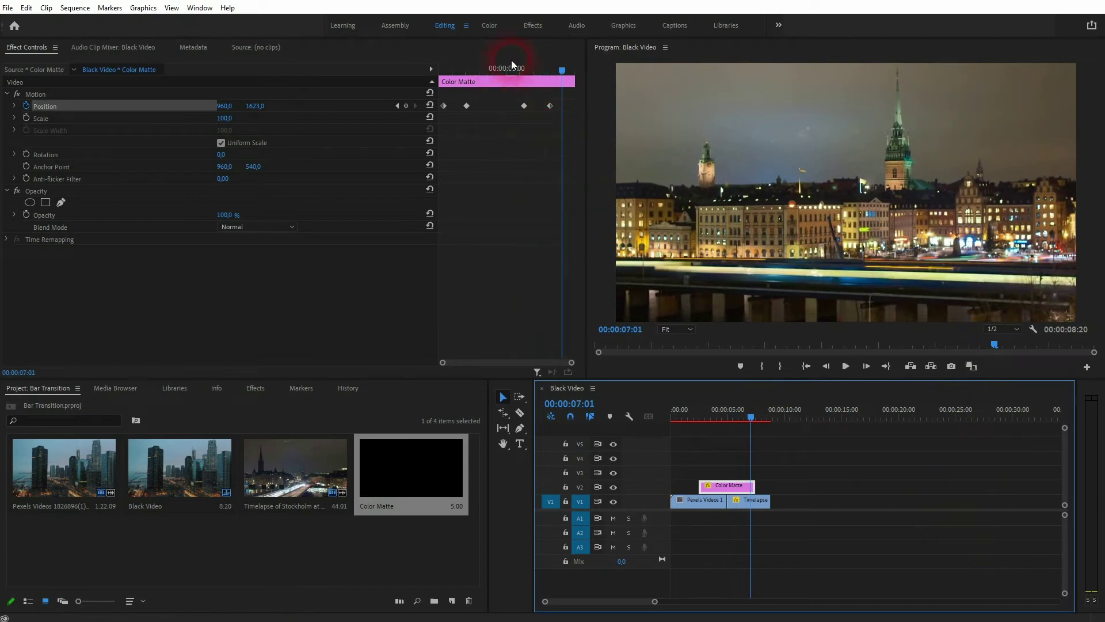
Step: Shift the later Position keyframes around 4:22 slightly later again and replay the wipe
{"action": "left_click_drag", "start_coordinate": [551, 92], "coordinate": [522, 113]}
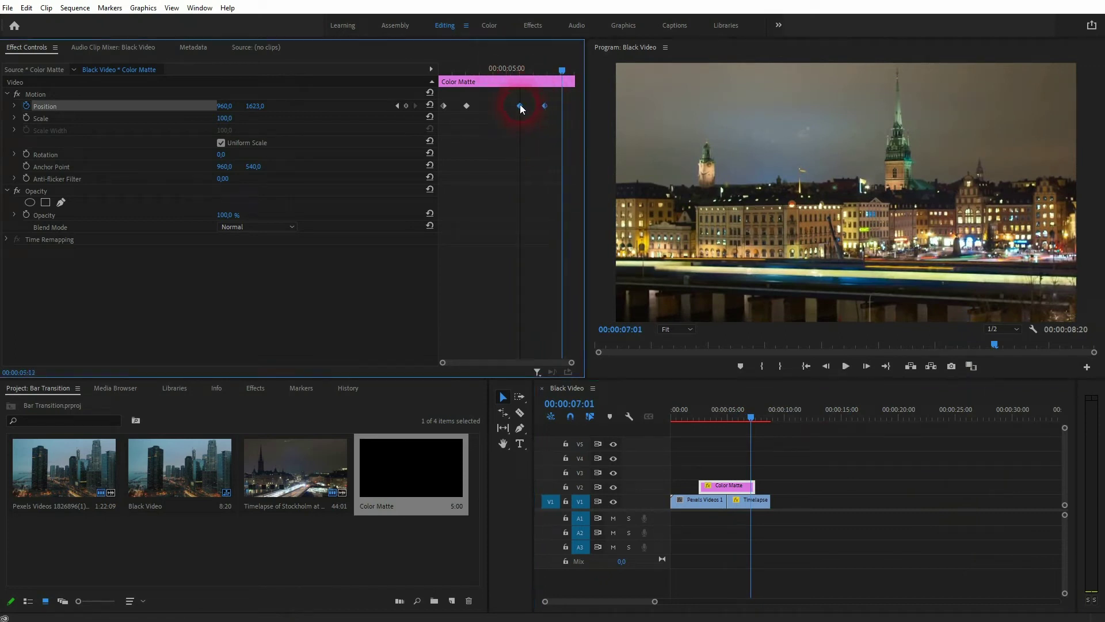
{"action": "left_click_drag", "start_coordinate": [441, 120], "coordinate": [475, 106]}
{"action": "left_click_drag", "start_coordinate": [554, 67], "coordinate": [503, 79]}
{"action": "left_click", "coordinate": [741, 512]}
{"action": "left_click", "coordinate": [511, 83]}
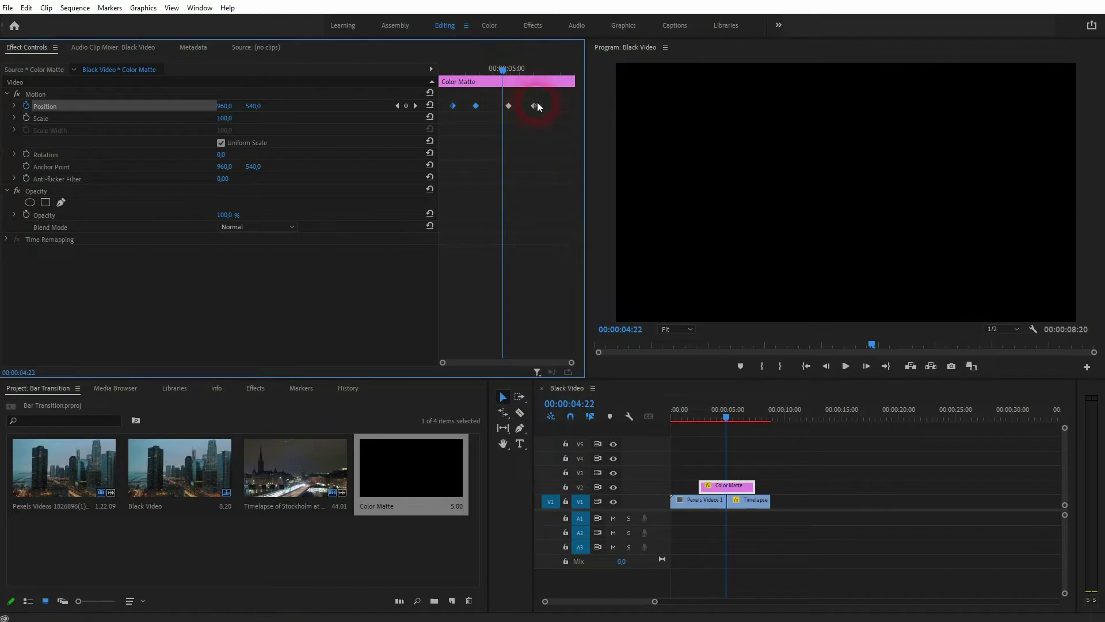
{"action": "left_click", "coordinate": [508, 107]}
{"action": "left_click_drag", "start_coordinate": [514, 107], "coordinate": [440, 78]}
{"action": "key", "text": "space"}
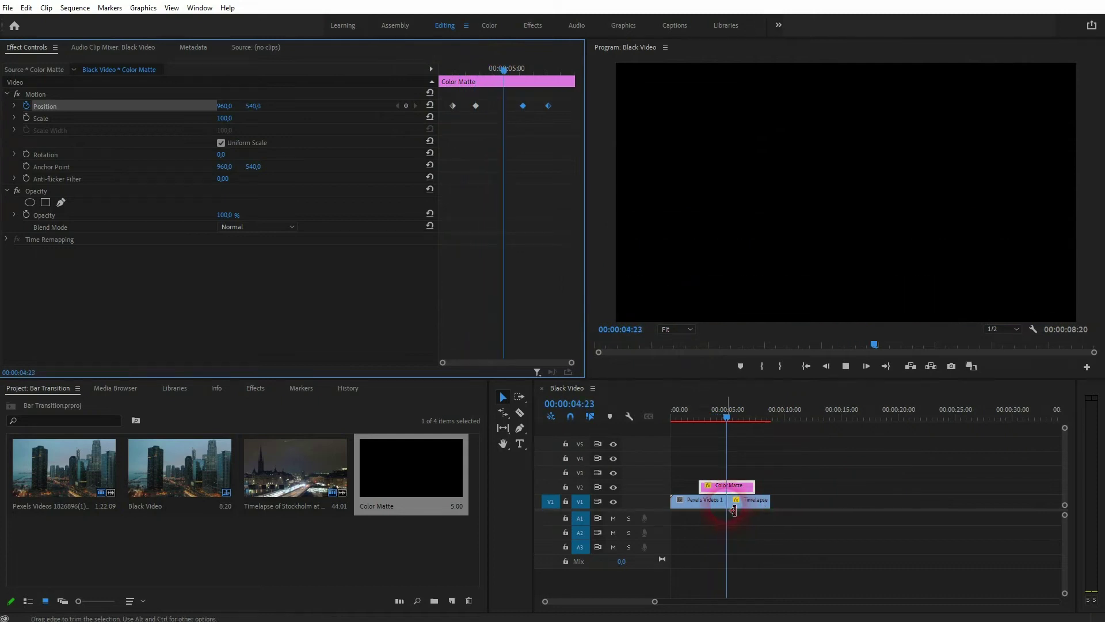
{"action": "key", "text": "space"}
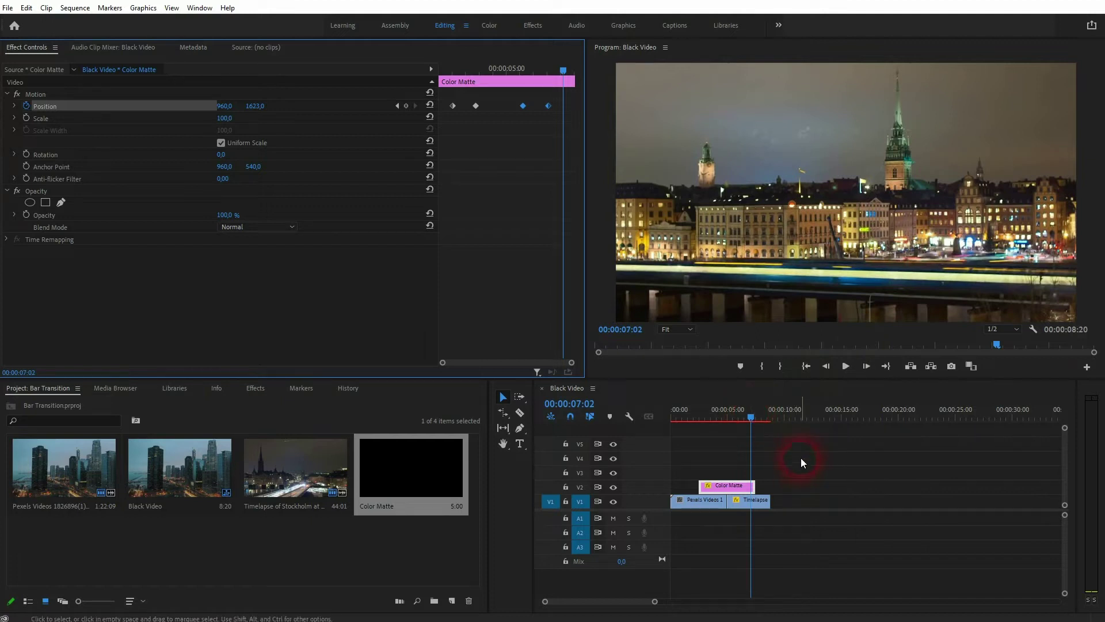
Step: Apply the Crop and Tint effects from the Effects panel to the Color Matte clip
{"action": "left_click", "coordinate": [251, 388]}
{"action": "left_click", "coordinate": [61, 403]}
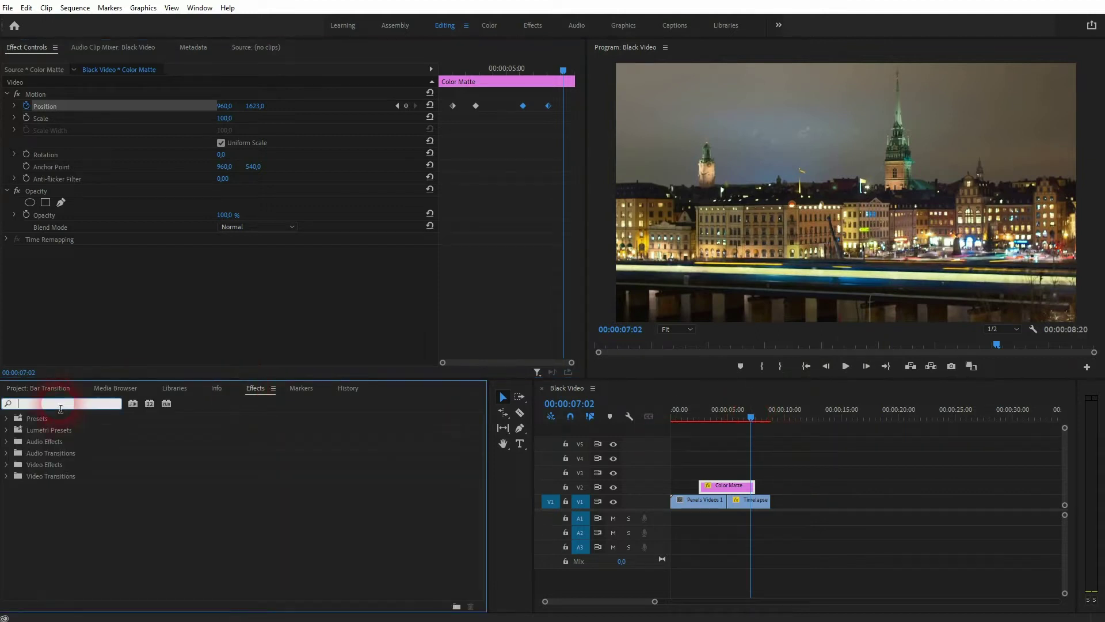
{"action": "type", "text": "crop"}
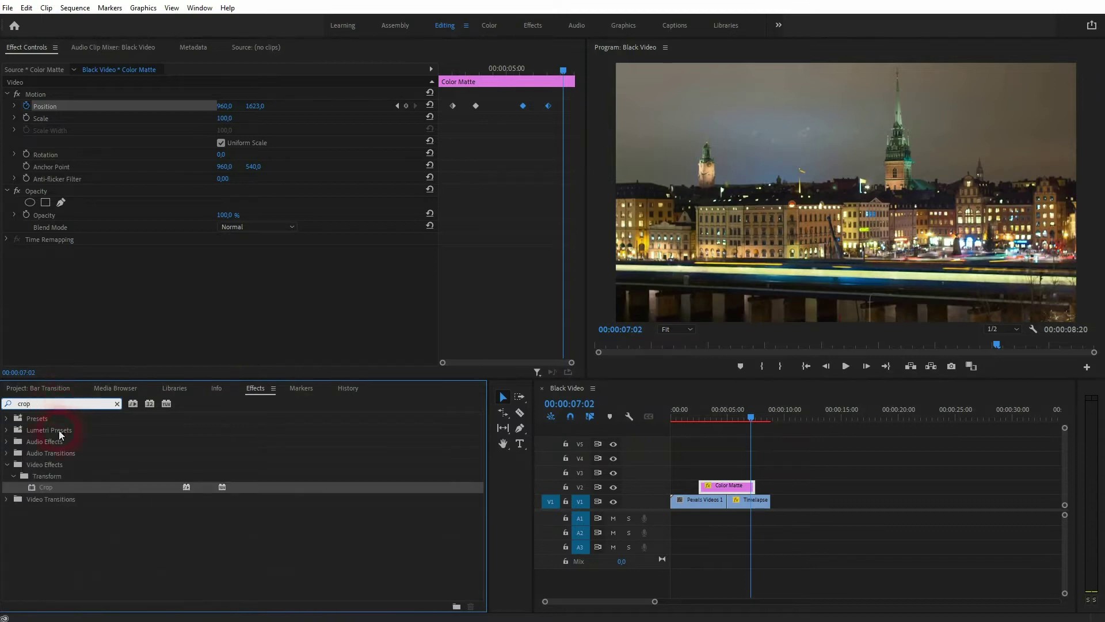
{"action": "left_click_drag", "start_coordinate": [45, 490], "coordinate": [728, 484]}
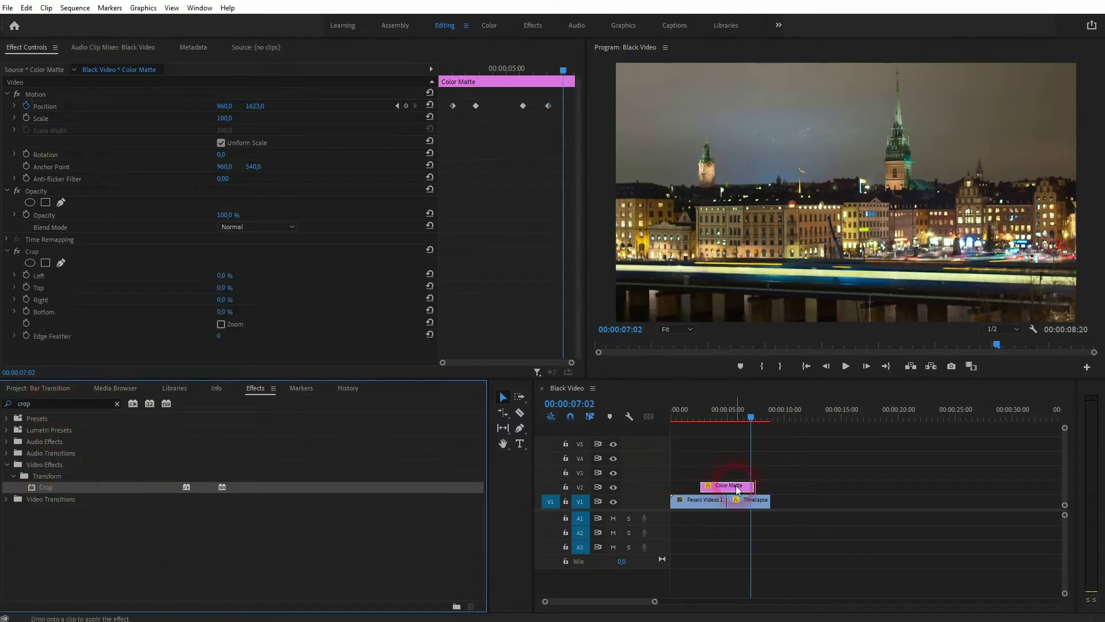
{"action": "left_click", "coordinate": [298, 490]}
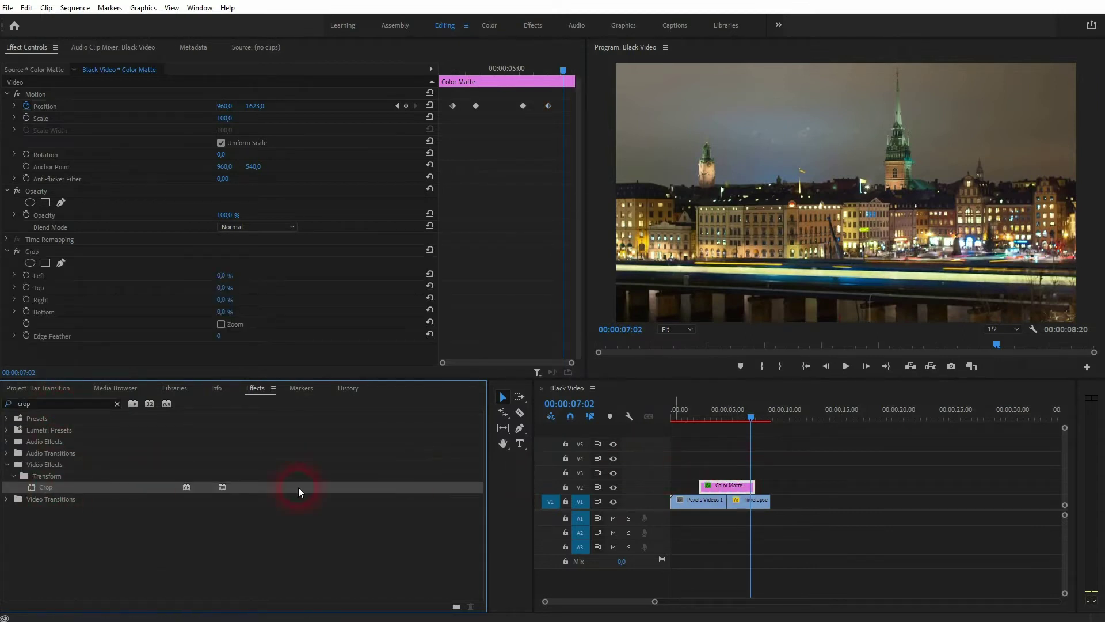
{"action": "left_click", "coordinate": [52, 406]}
{"action": "type", "text": "tint"}
{"action": "left_click", "coordinate": [78, 477]}
{"action": "left_click_drag", "start_coordinate": [43, 488], "coordinate": [757, 489]}
{"action": "scroll", "coordinate": [88, 249], "scroll_direction": "down", "scroll_amount": 2}
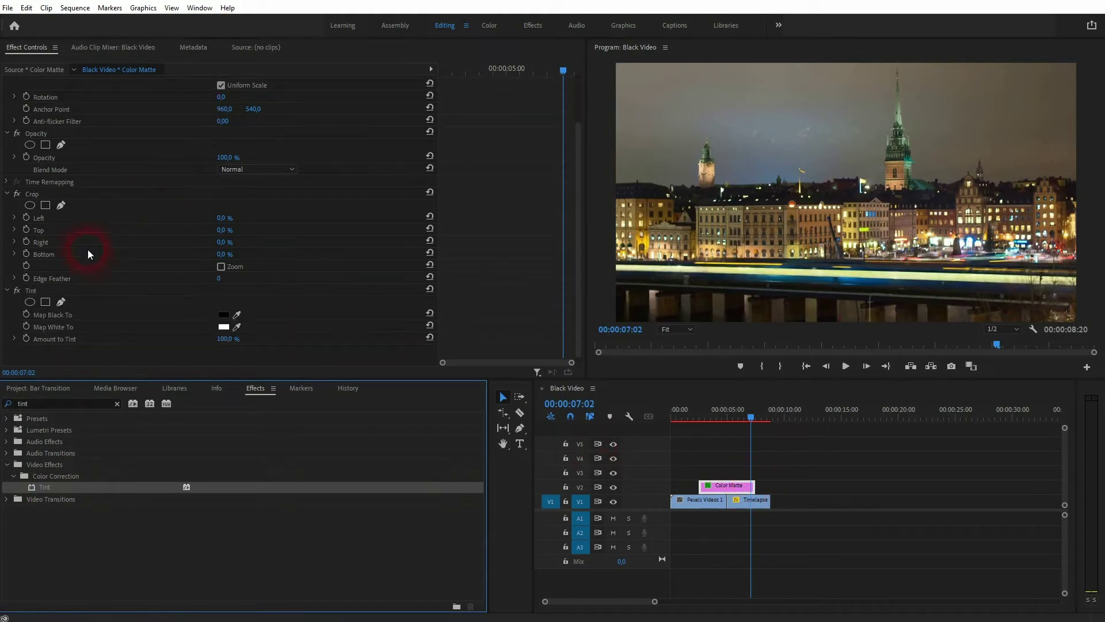
Step: At 5:10, set the Crop effect's Right value to 75%
{"action": "left_click", "coordinate": [39, 197]}
{"action": "left_click", "coordinate": [92, 288]}
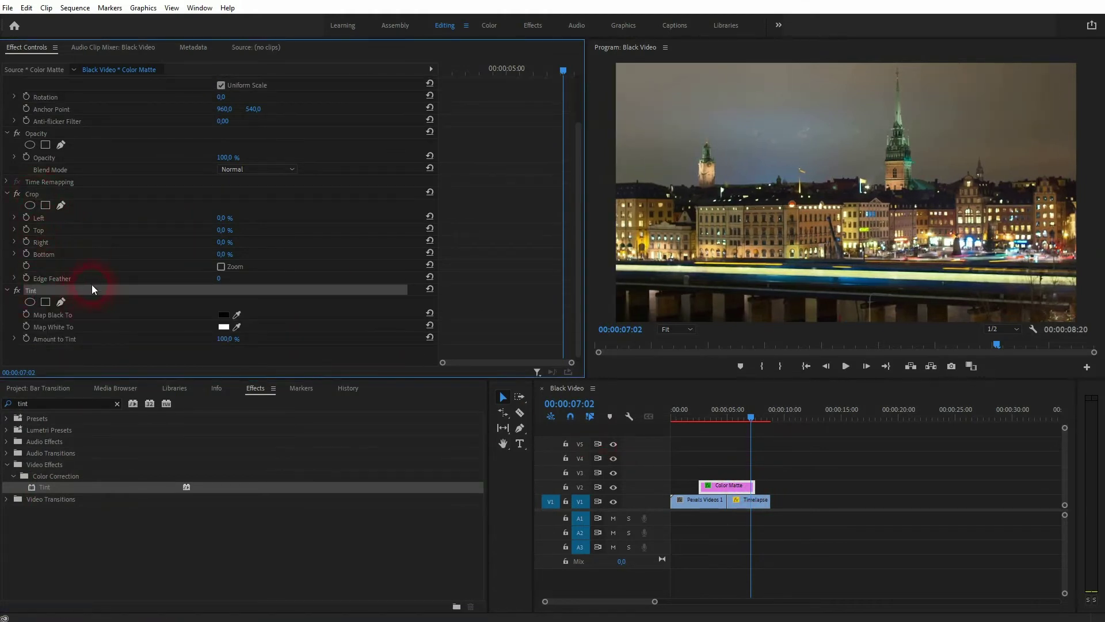
{"action": "left_click", "coordinate": [40, 205]}
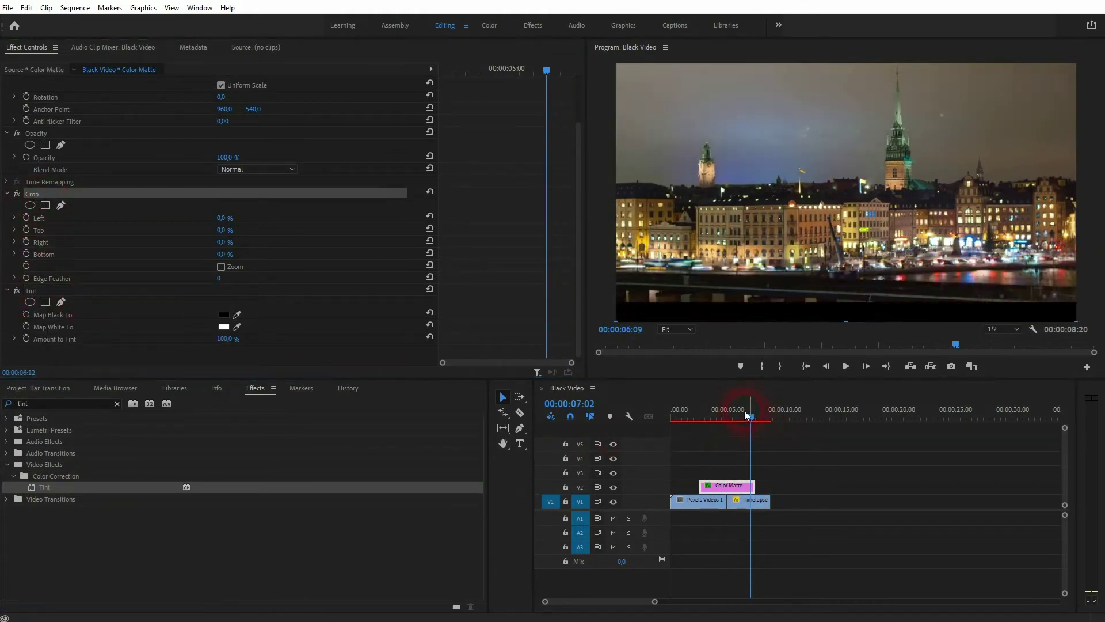
{"action": "left_click", "coordinate": [732, 414]}
{"action": "left_click", "coordinate": [123, 279]}
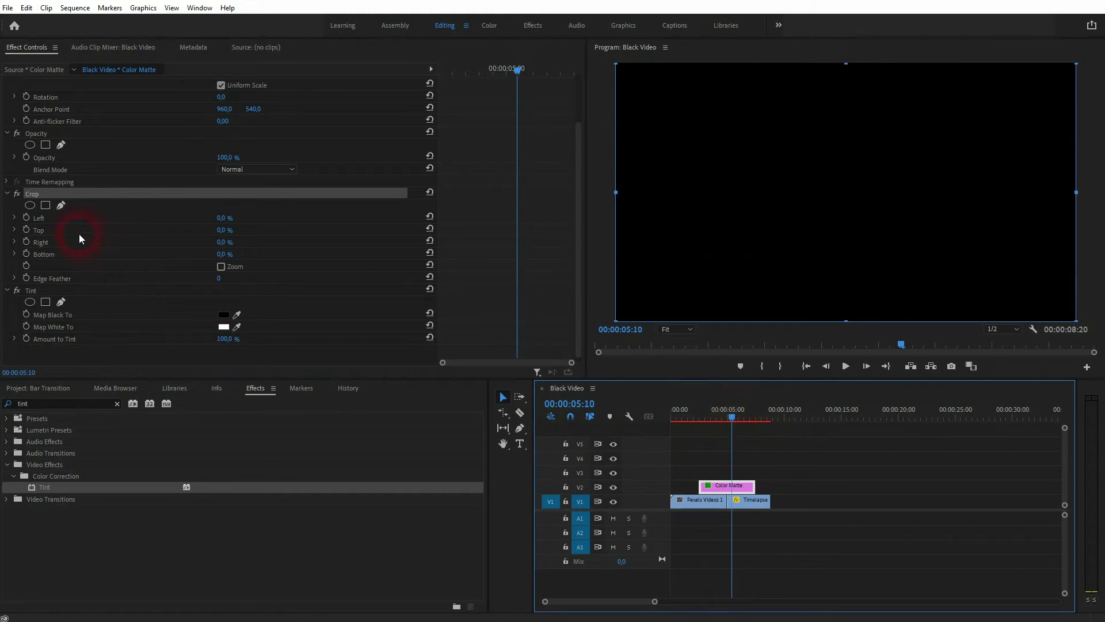
{"action": "left_click", "coordinate": [223, 241]}
{"action": "type", "text": "75"}
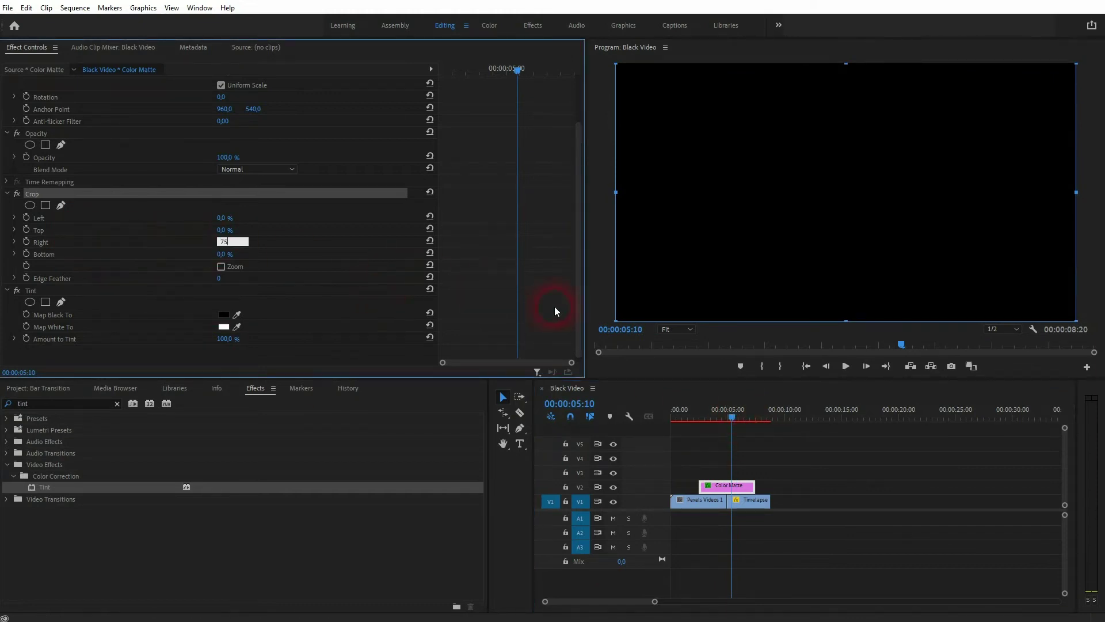
{"action": "left_click", "coordinate": [555, 310]}
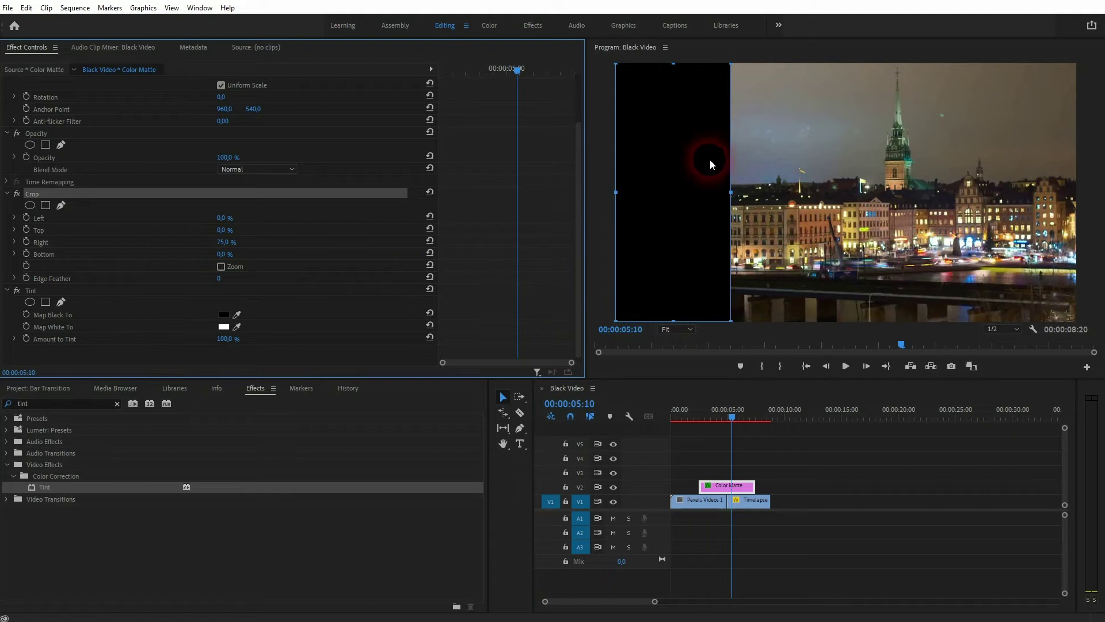
Step: Play the sequence and park at 4:18 to view the cropped strip
{"action": "left_click_drag", "start_coordinate": [732, 419], "coordinate": [698, 433]}
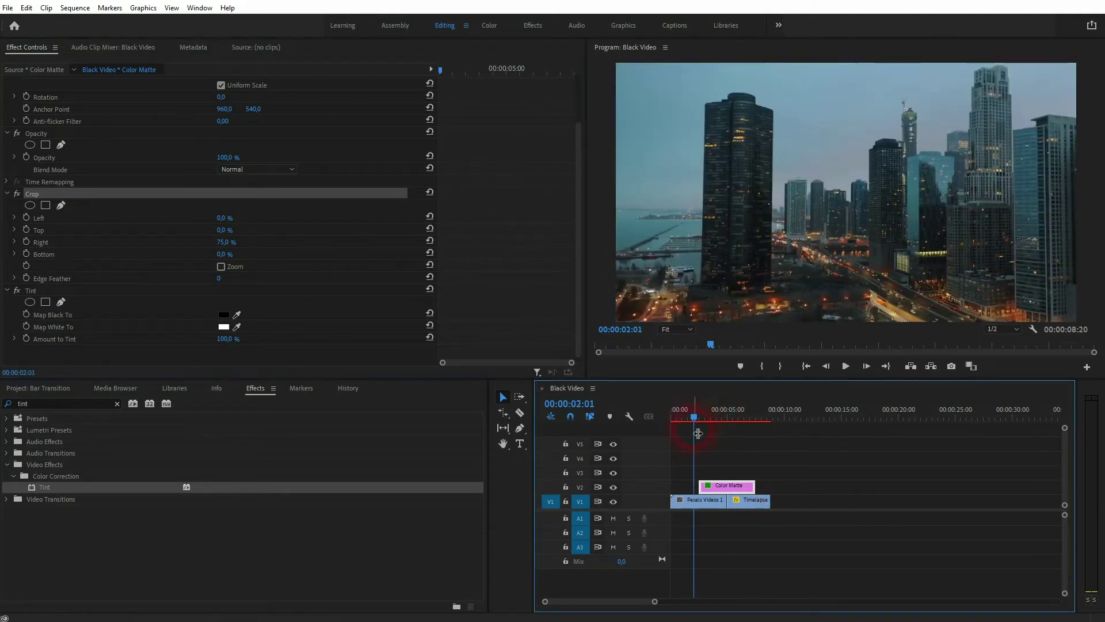
{"action": "key", "text": "space"}
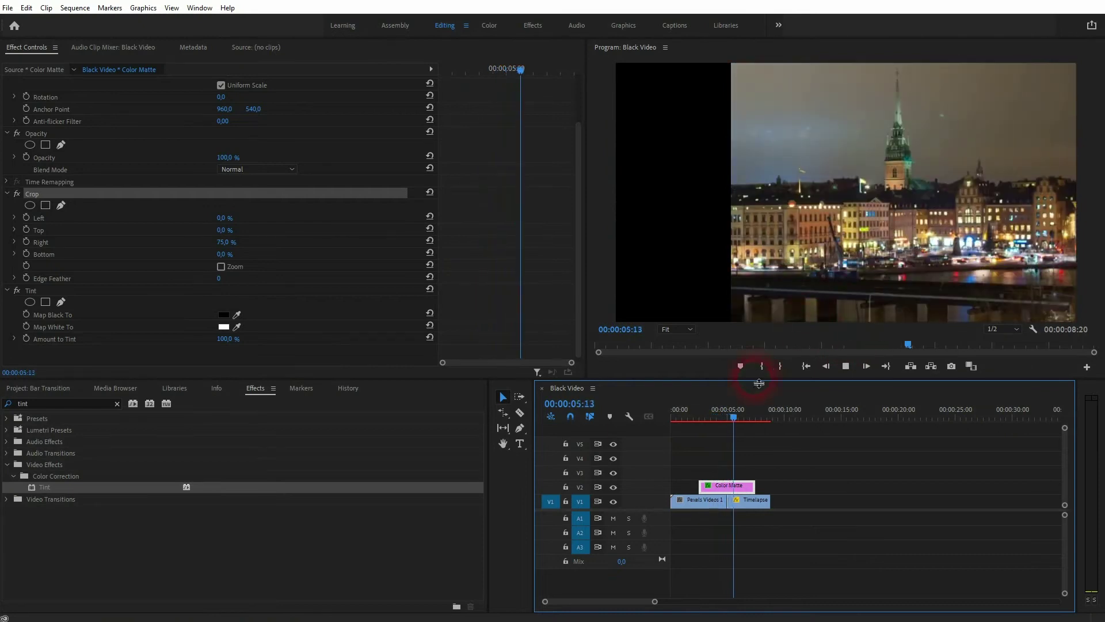
{"action": "left_click", "coordinate": [744, 418]}
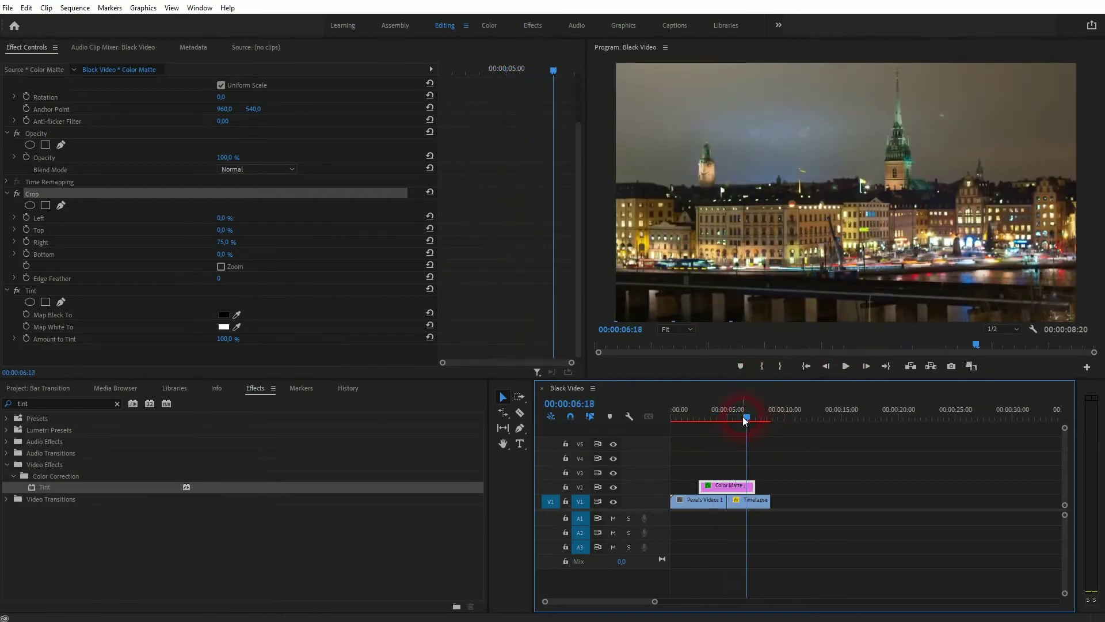
{"action": "left_click_drag", "start_coordinate": [743, 416], "coordinate": [725, 416]}
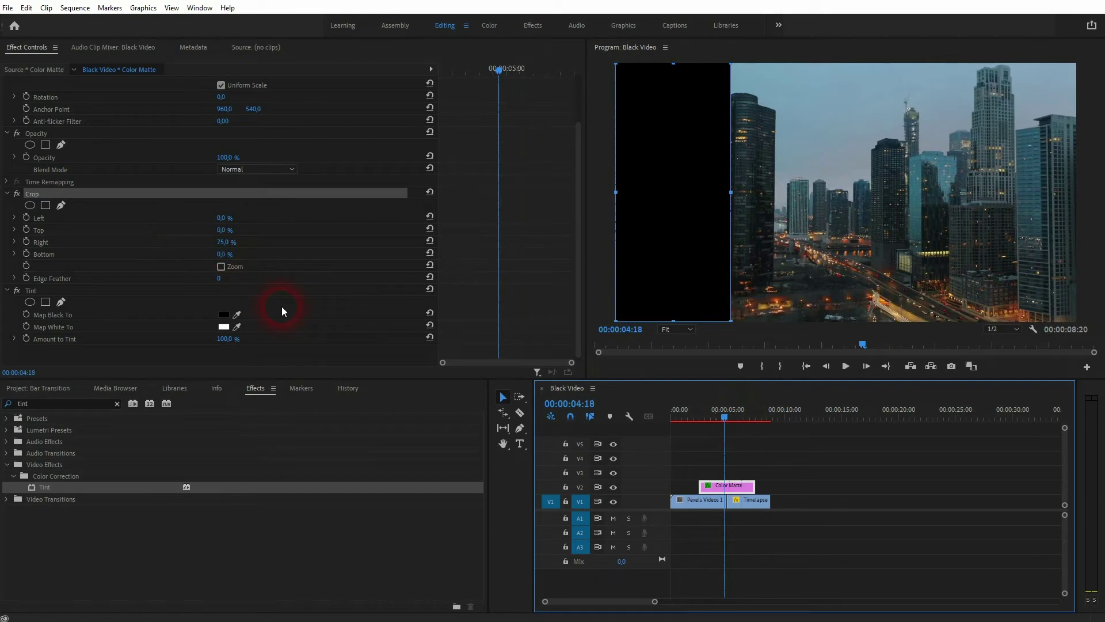
Step: Tint the strip red (FF0000) via Map Black To and Alt-drag a copy onto V3
{"action": "left_click", "coordinate": [224, 317]}
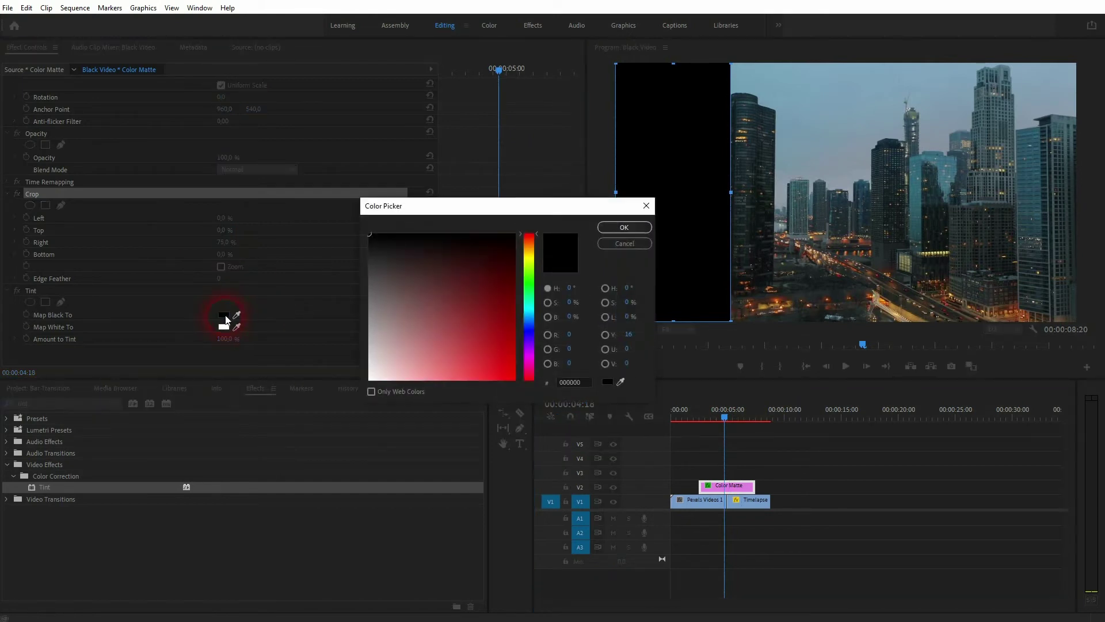
{"action": "left_click_drag", "start_coordinate": [447, 290], "coordinate": [514, 235]}
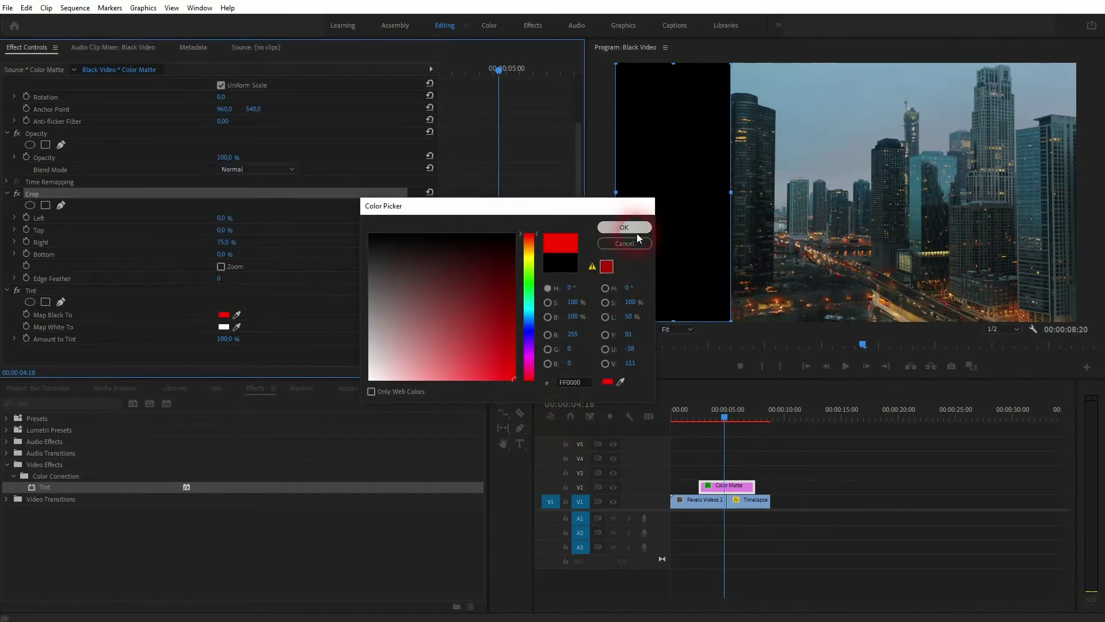
{"action": "left_click", "coordinate": [635, 228]}
{"action": "left_click_drag", "start_coordinate": [736, 492], "coordinate": [735, 478]}
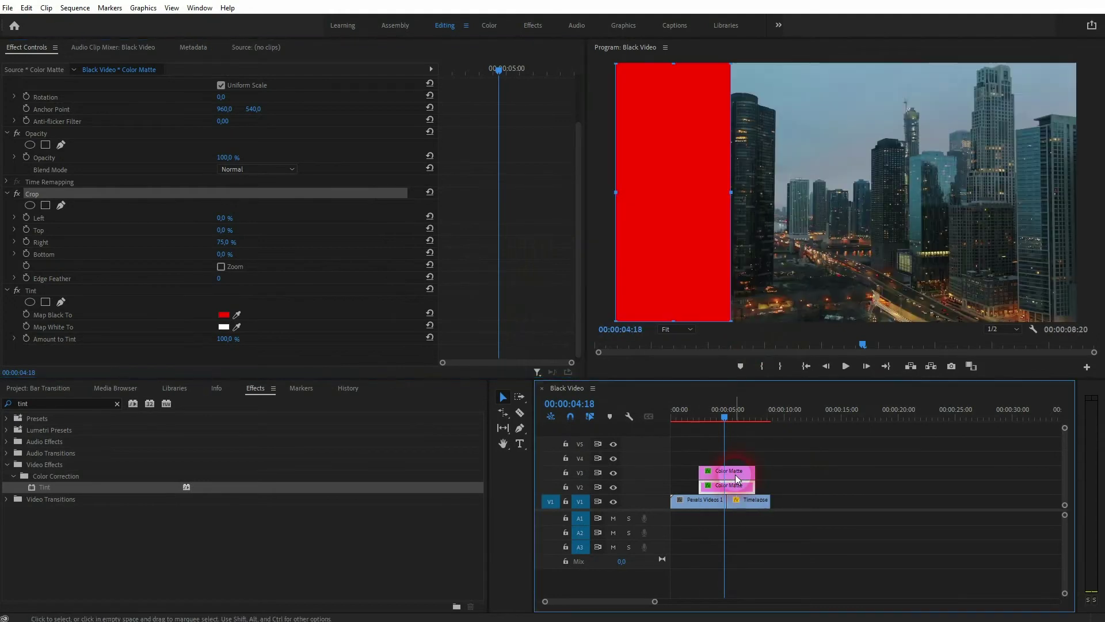
Step: Set the V3 matte's Crop Right to 50% and Crop Left to 25%
{"action": "left_click", "coordinate": [291, 299]}
{"action": "left_click", "coordinate": [235, 300]}
{"action": "type", "text": "50"}
{"action": "key", "text": "Return"}
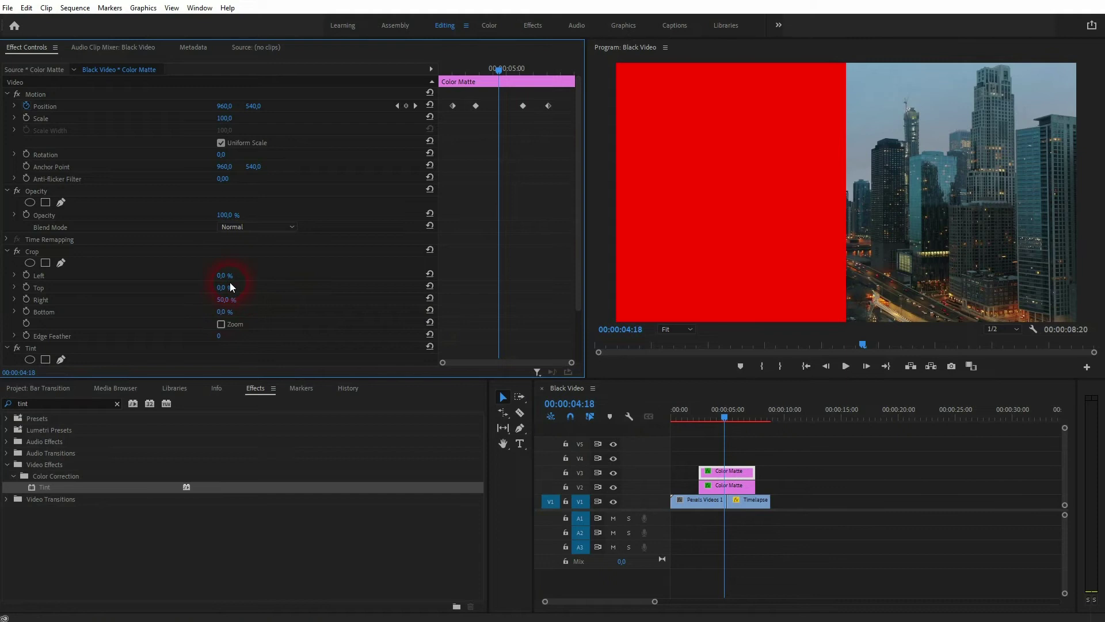
{"action": "left_click", "coordinate": [235, 278]}
{"action": "type", "text": "25"}
{"action": "key", "text": "Return"}
Step: Change the V3 matte's Tint Map Black To colour to yellow
{"action": "scroll", "coordinate": [316, 346], "scroll_direction": "down", "scroll_amount": 2}
{"action": "left_click", "coordinate": [232, 311]}
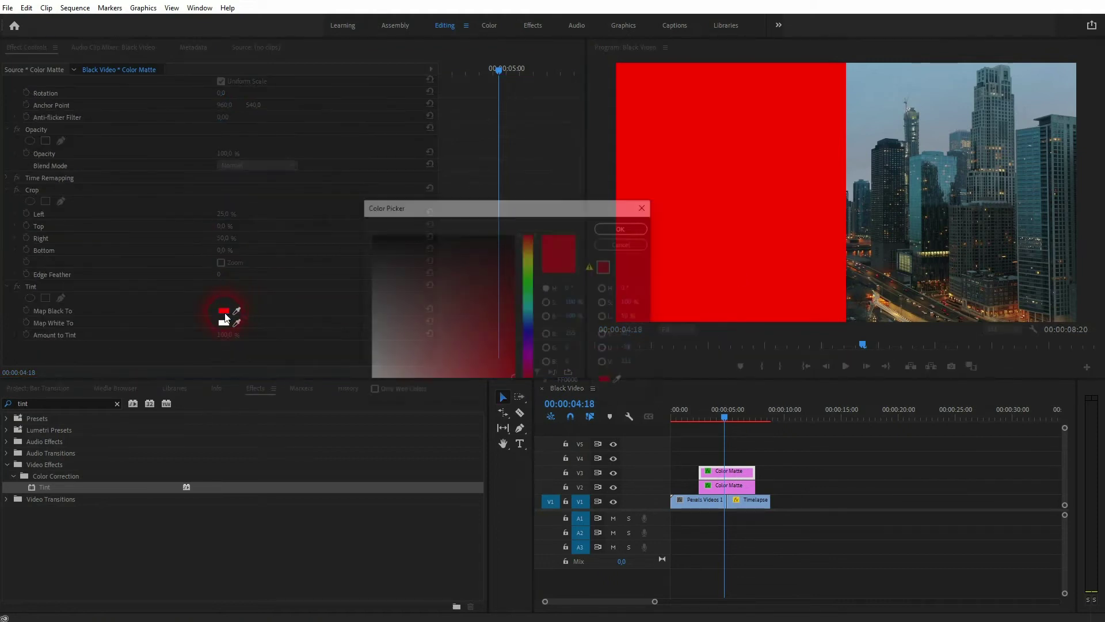
{"action": "left_click_drag", "start_coordinate": [533, 241], "coordinate": [530, 255]}
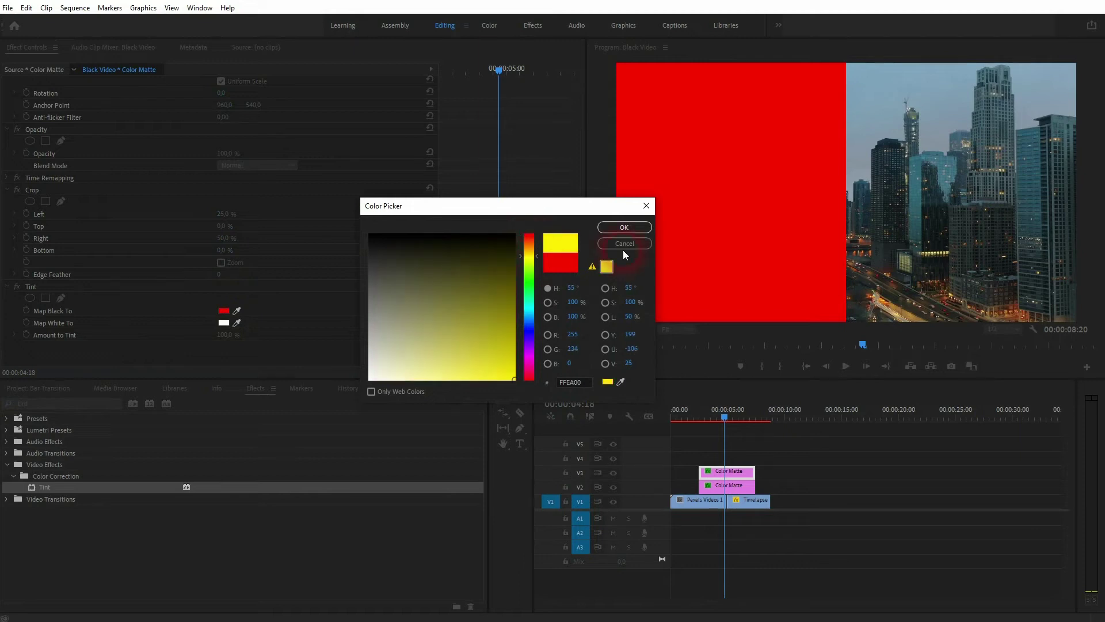
{"action": "left_click", "coordinate": [621, 228]}
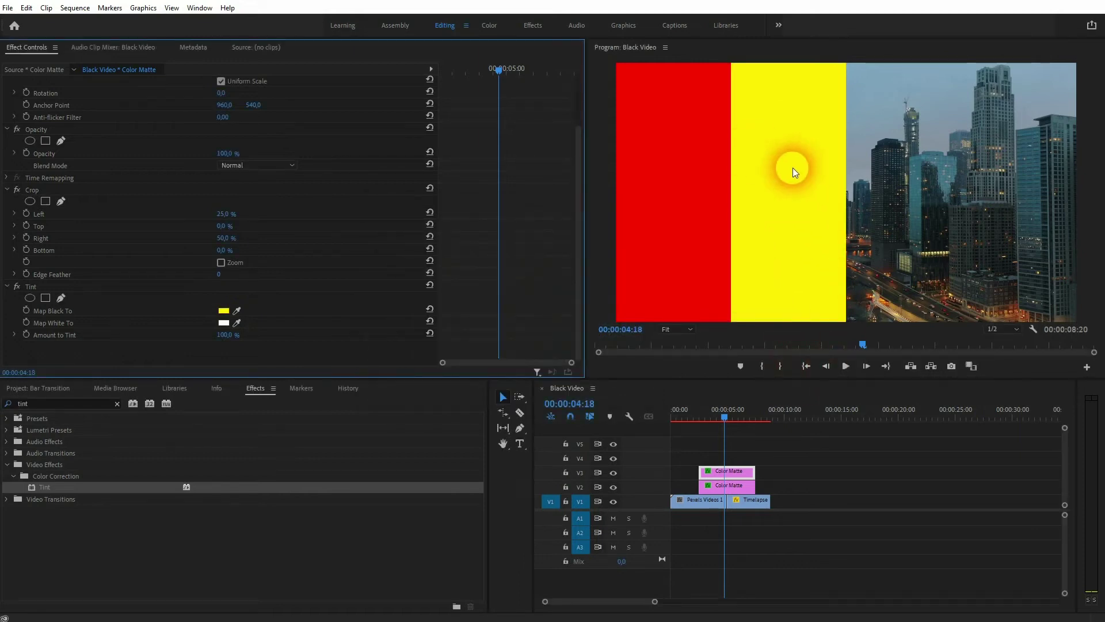
Step: Alt-drag the yellow matte up to V4 and tint the copy green (72FF00)
{"action": "left_click_drag", "start_coordinate": [737, 466], "coordinate": [737, 459]}
{"action": "left_click", "coordinate": [174, 271]}
{"action": "left_click", "coordinate": [229, 311]}
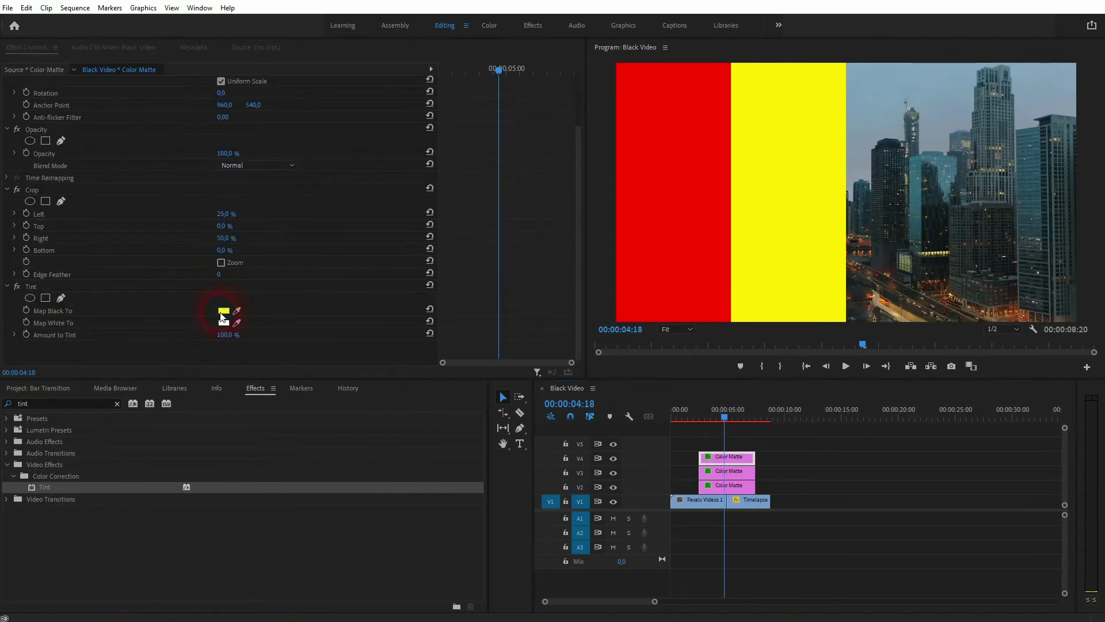
{"action": "left_click_drag", "start_coordinate": [525, 254], "coordinate": [540, 274]}
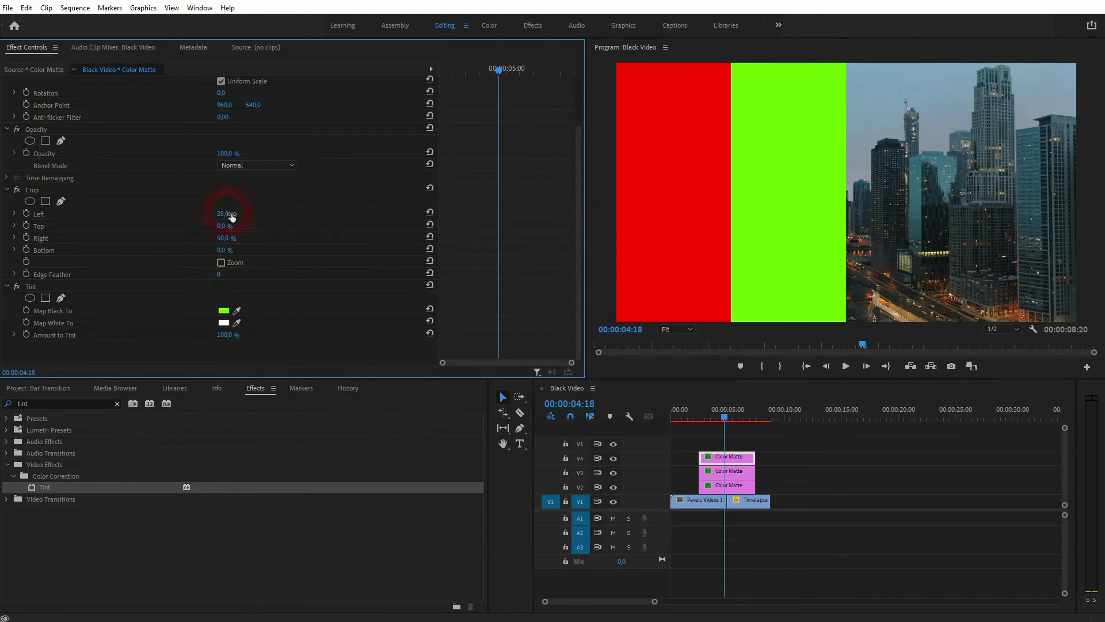
Step: Finish the green bar's crop, copy the matte onto V5, and tint it cyan
{"action": "left_click", "coordinate": [236, 239]}
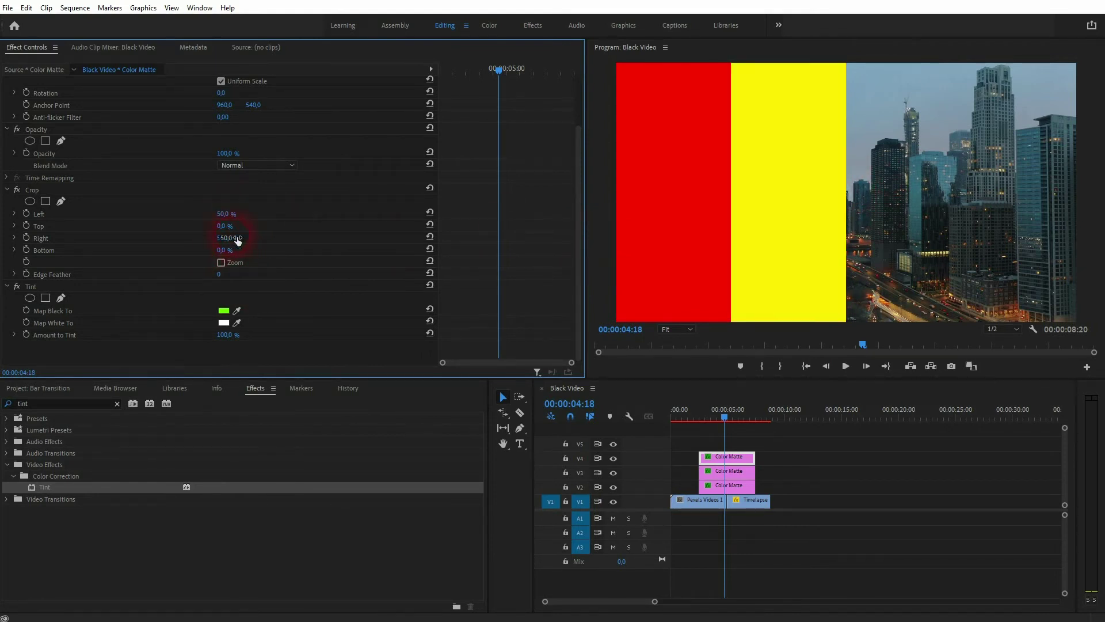
{"action": "left_click", "coordinate": [1003, 197]}
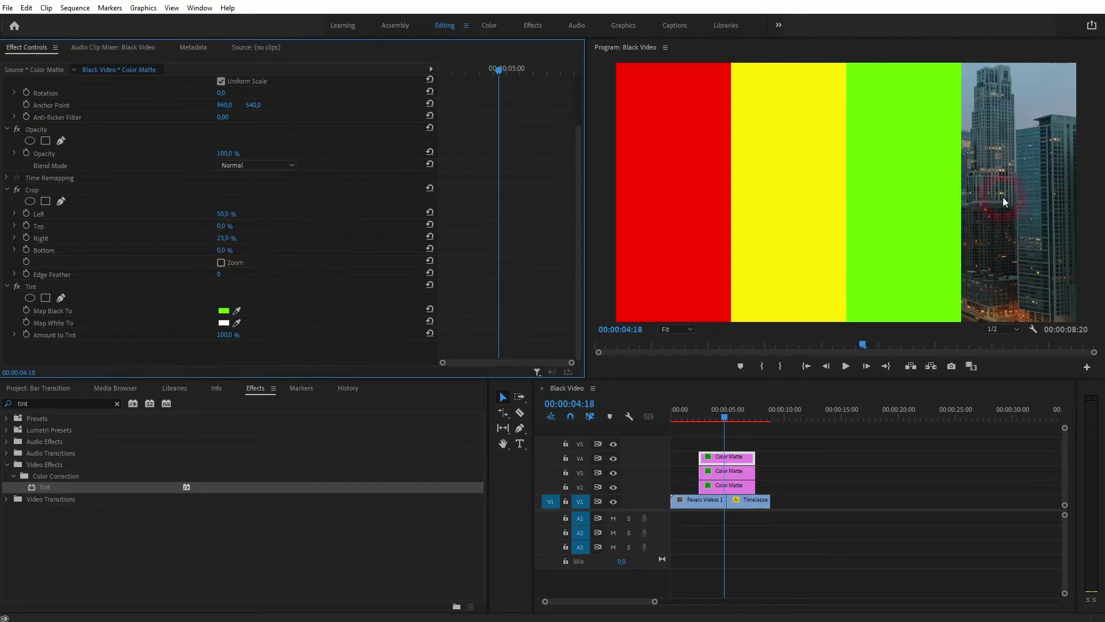
{"action": "left_click_drag", "start_coordinate": [731, 458], "coordinate": [735, 448], "text": "alt"}
{"action": "left_click", "coordinate": [230, 255]}
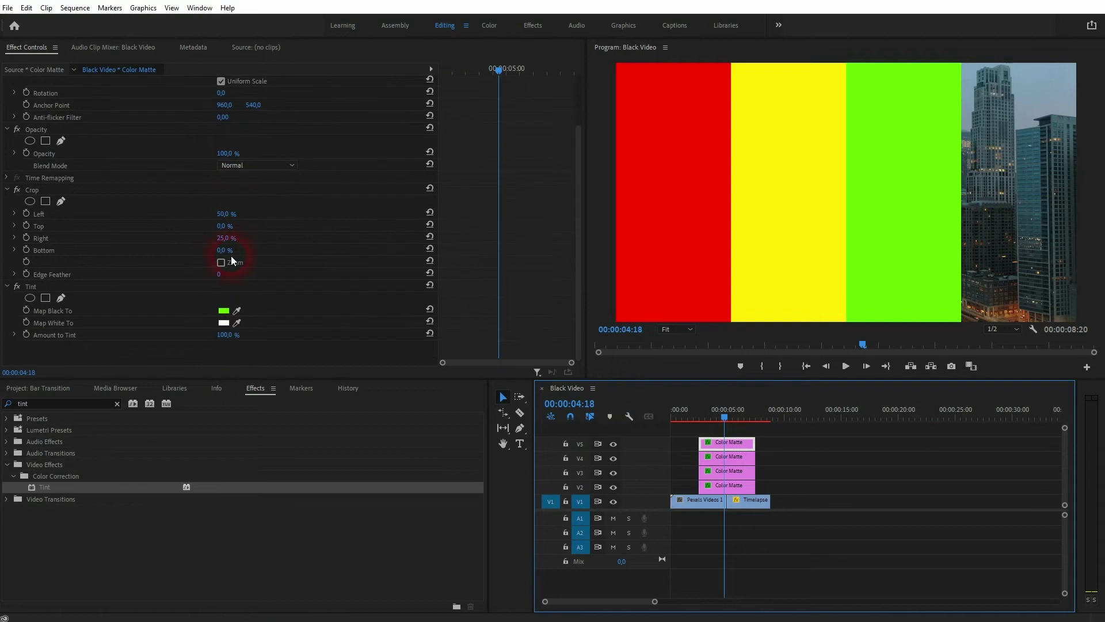
{"action": "left_click", "coordinate": [224, 311]}
{"action": "left_click_drag", "start_coordinate": [528, 276], "coordinate": [537, 309]}
{"action": "left_click", "coordinate": [627, 230]}
Step: Set the cyan bar's Crop Left 75% and Right 0%, then play back the four bars
{"action": "left_click", "coordinate": [475, 251]}
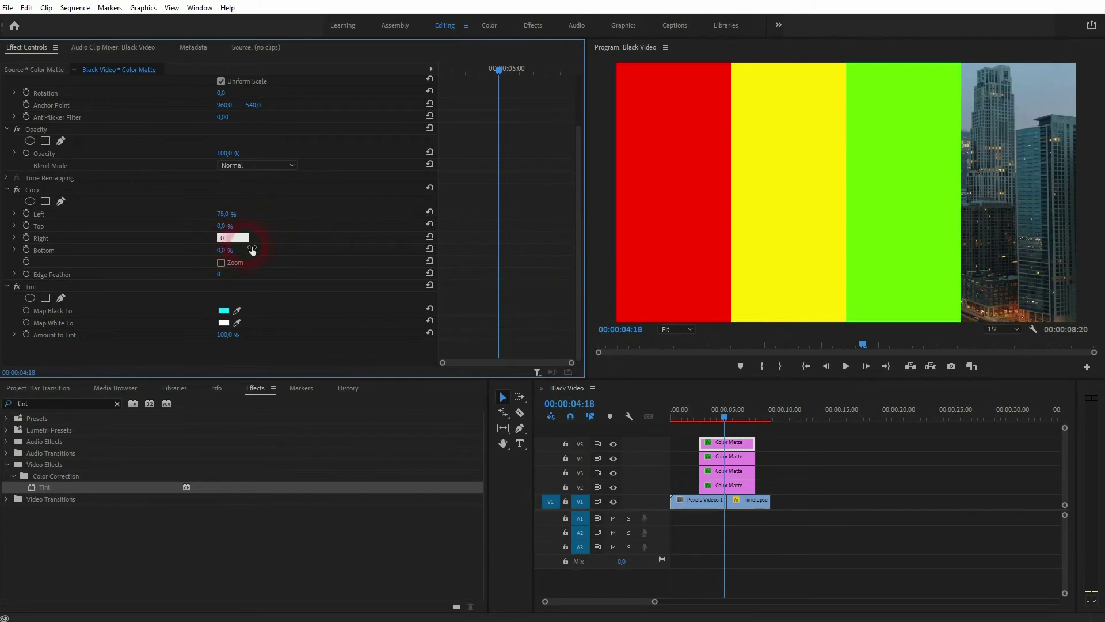
{"action": "type", "text": "0"}
{"action": "key", "text": "Return"}
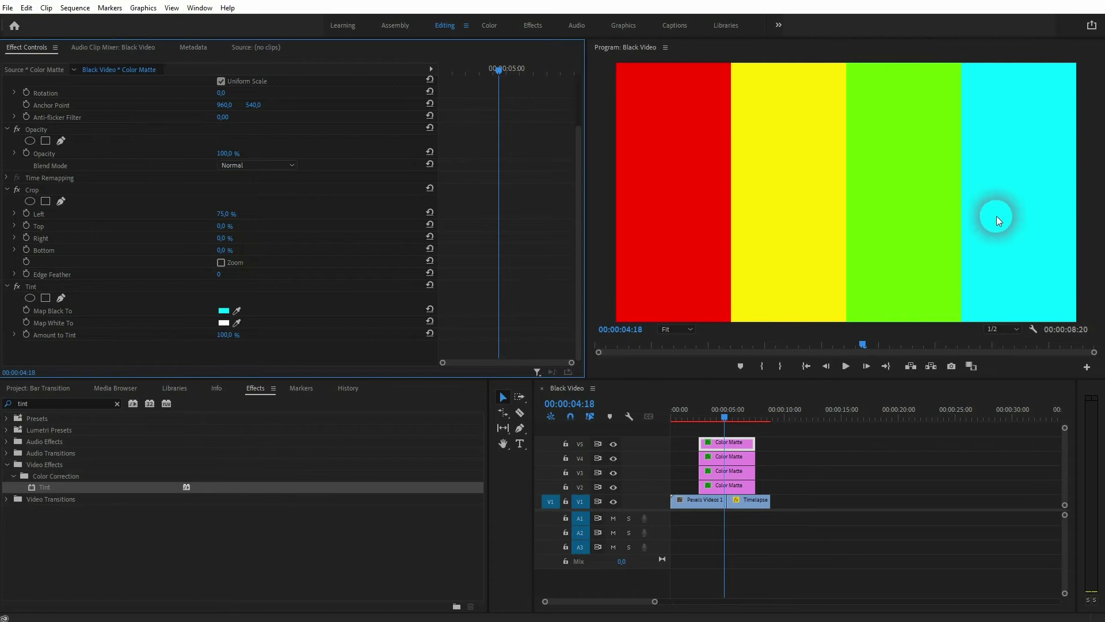
{"action": "left_click", "coordinate": [693, 415]}
{"action": "key", "text": "space"}
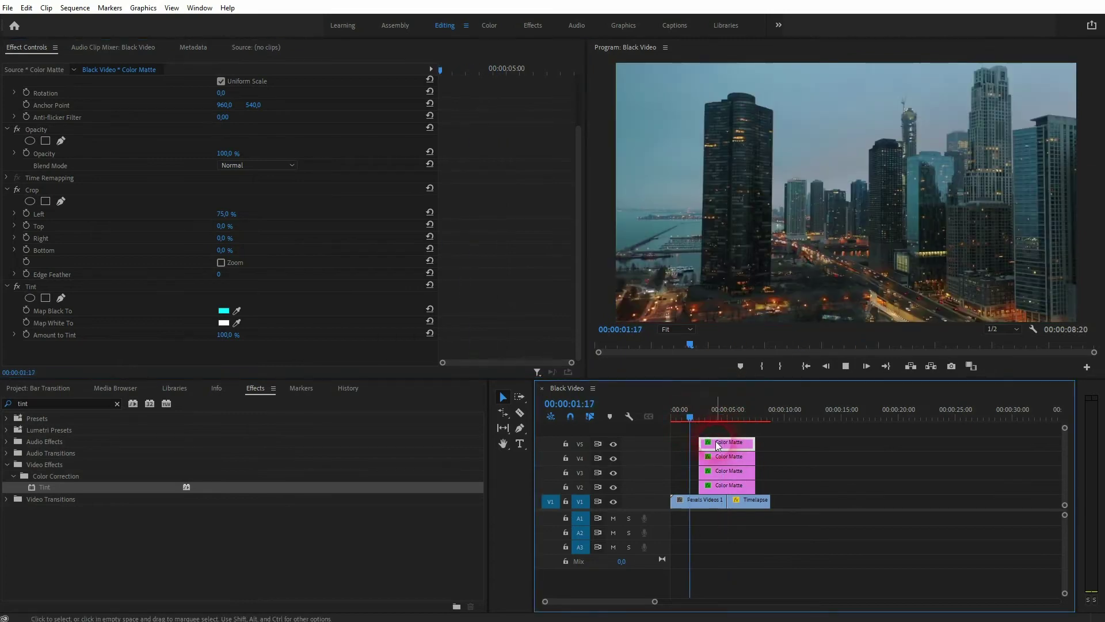
{"action": "left_click", "coordinate": [745, 447]}
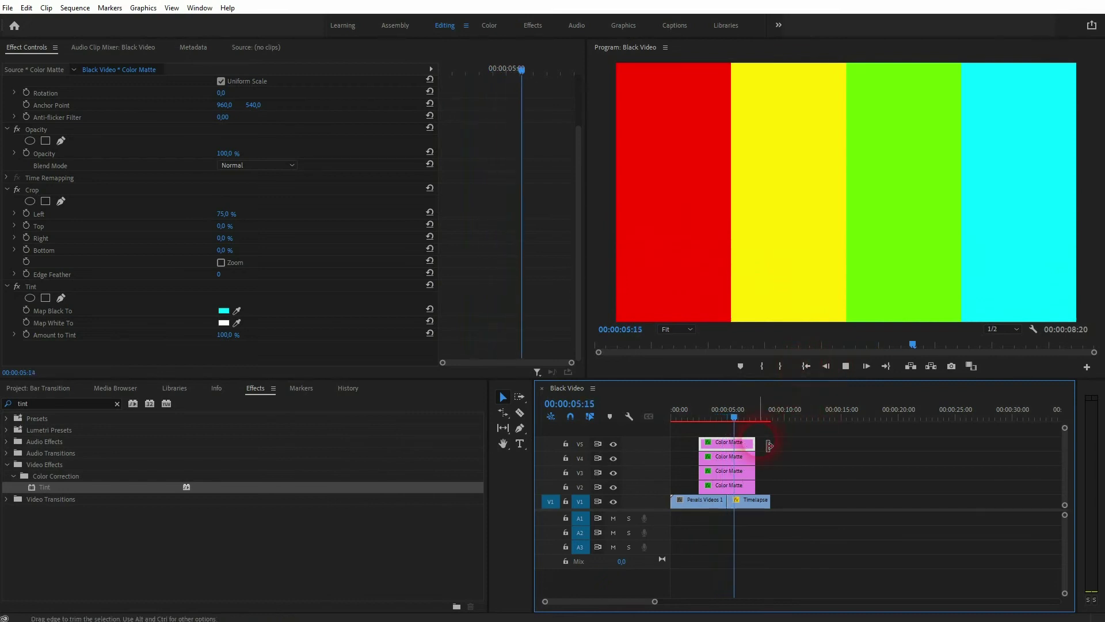
Step: Select all four colour matte clips and play the bars animating from around 3 seconds
{"action": "key", "text": "space"}
{"action": "left_click_drag", "start_coordinate": [744, 411], "coordinate": [707, 420]}
{"action": "left_click", "coordinate": [465, 183]}
{"action": "scroll", "coordinate": [465, 183], "scroll_direction": "up", "scroll_amount": 2}
{"action": "scroll", "coordinate": [466, 183], "scroll_direction": "up", "scroll_amount": 1}
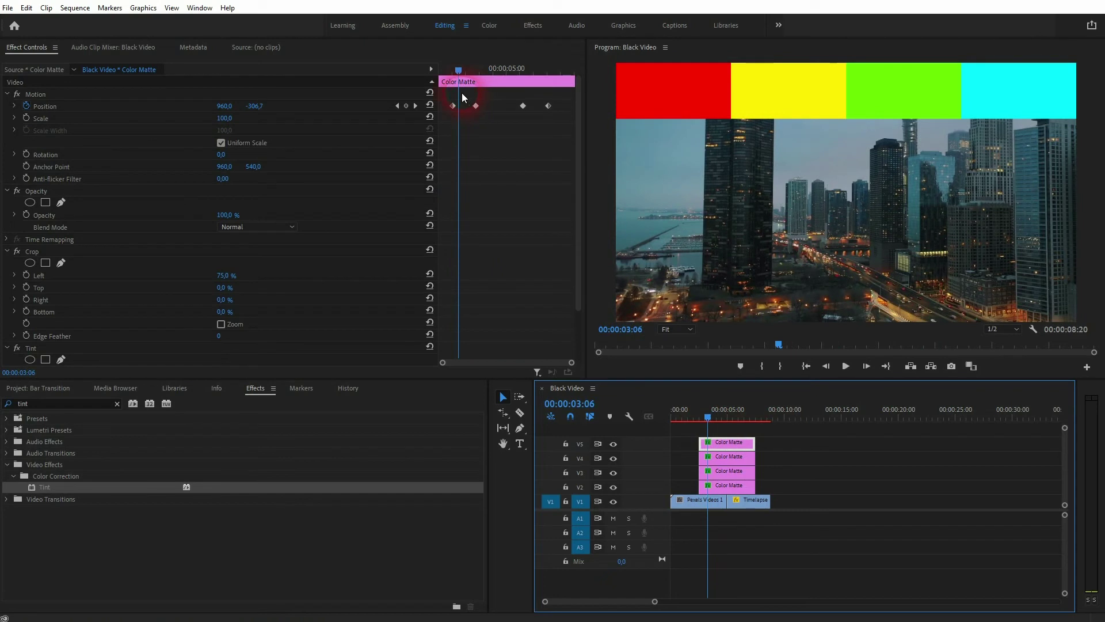
{"action": "left_click_drag", "start_coordinate": [775, 429], "coordinate": [738, 475]}
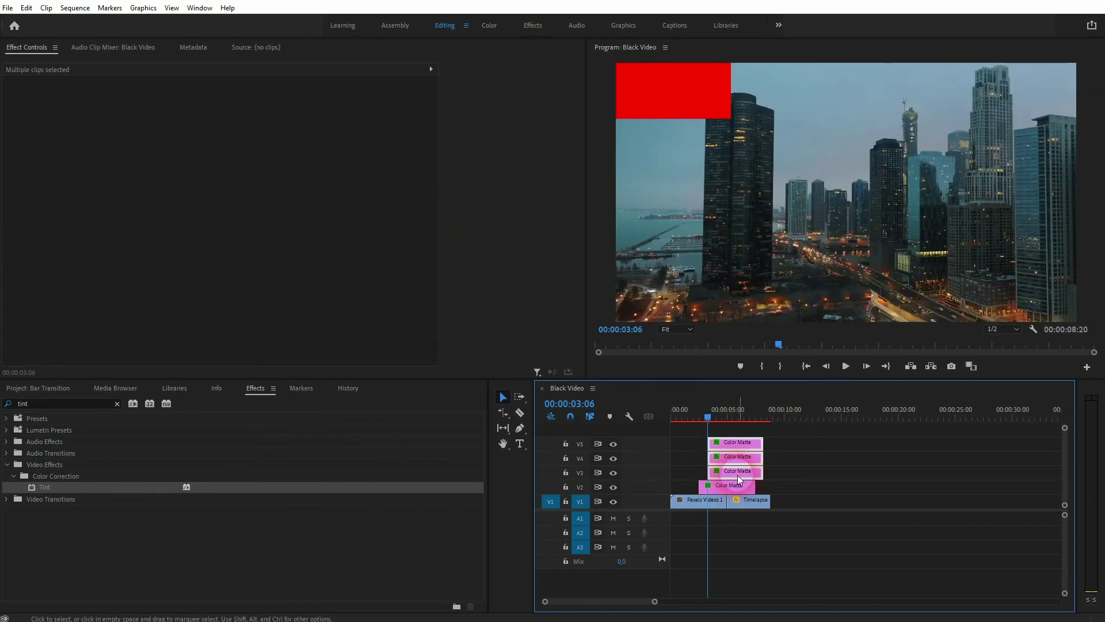
{"action": "key", "text": "space"}
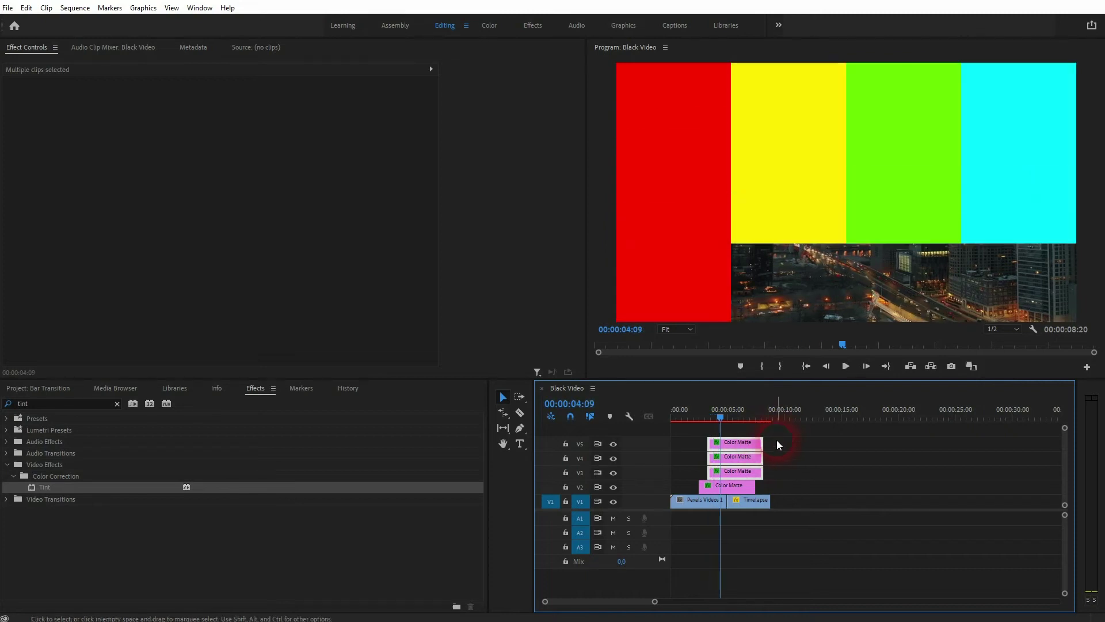
{"action": "left_click", "coordinate": [717, 416]}
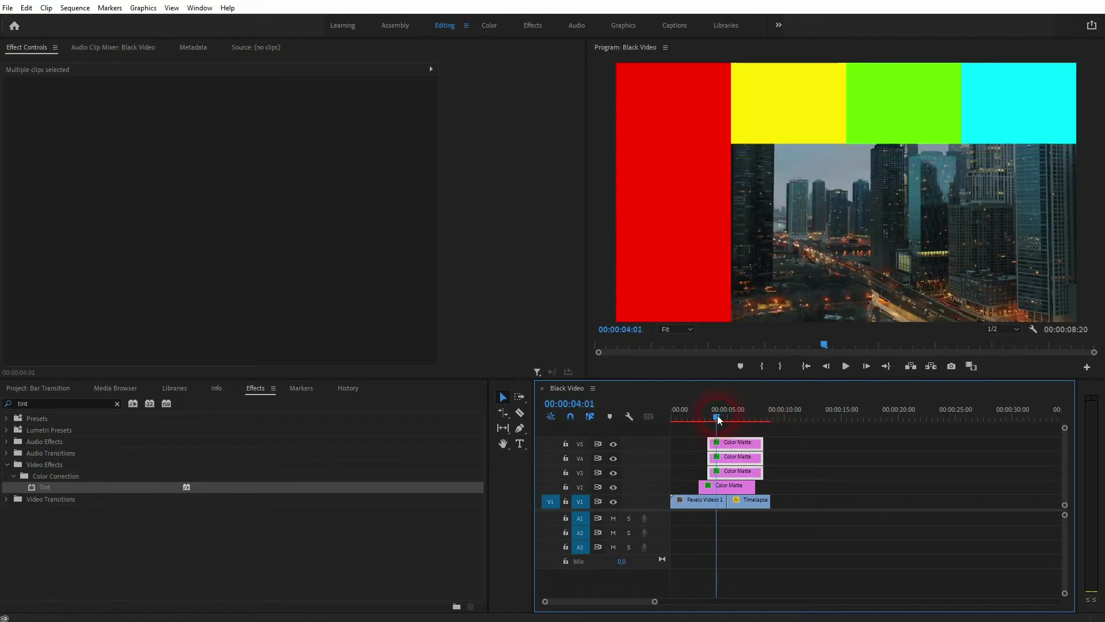
Step: Nudge the V5 and V4 matte clips slightly later so they enter after the lower bars
{"action": "left_click", "coordinate": [787, 448]}
{"action": "left_click_drag", "start_coordinate": [786, 433], "coordinate": [728, 455]}
{"action": "left_click", "coordinate": [786, 448]}
{"action": "left_click", "coordinate": [720, 416]}
{"action": "left_click_drag", "start_coordinate": [720, 416], "coordinate": [678, 422]}
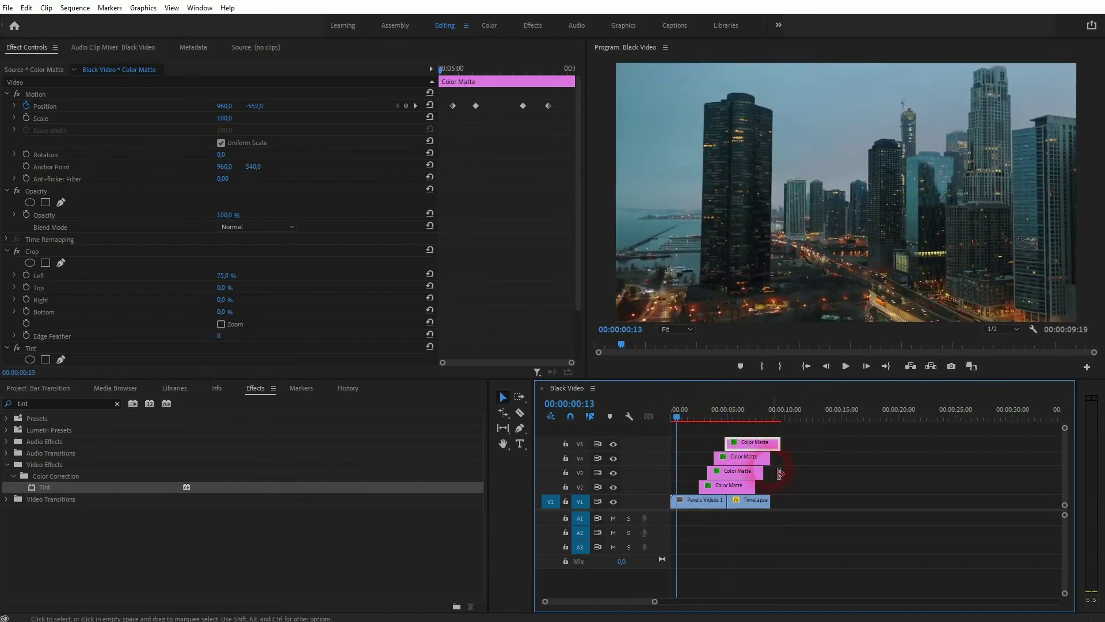
Step: Preview the wipe, then park the playhead just before the 5-second mark
{"action": "key", "text": "space"}
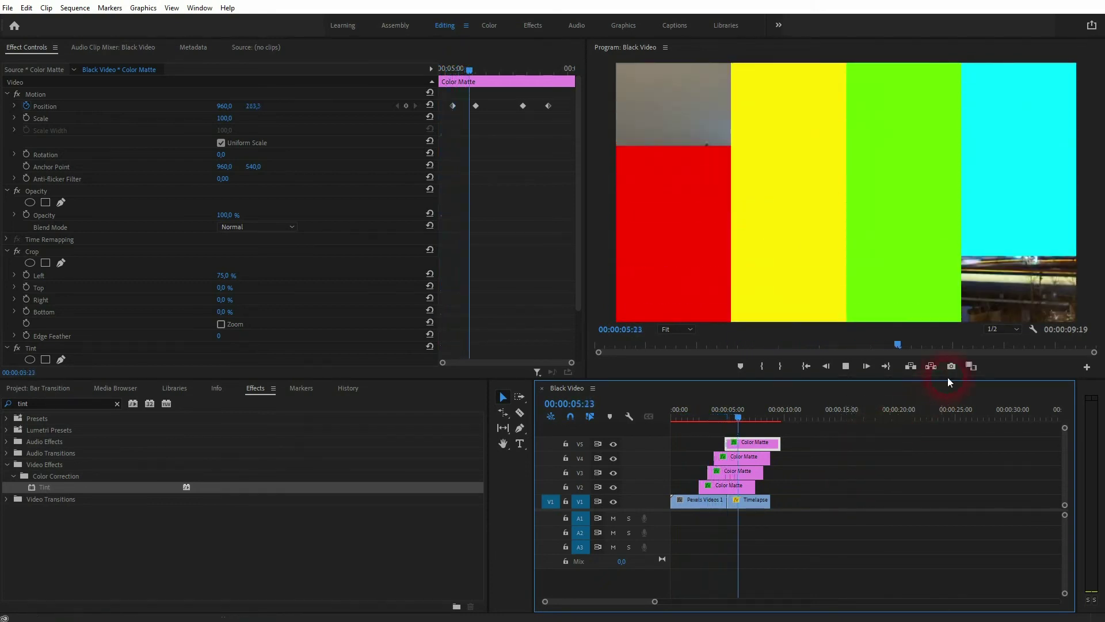
{"action": "left_click", "coordinate": [758, 413]}
{"action": "left_click_drag", "start_coordinate": [757, 412], "coordinate": [702, 417]}
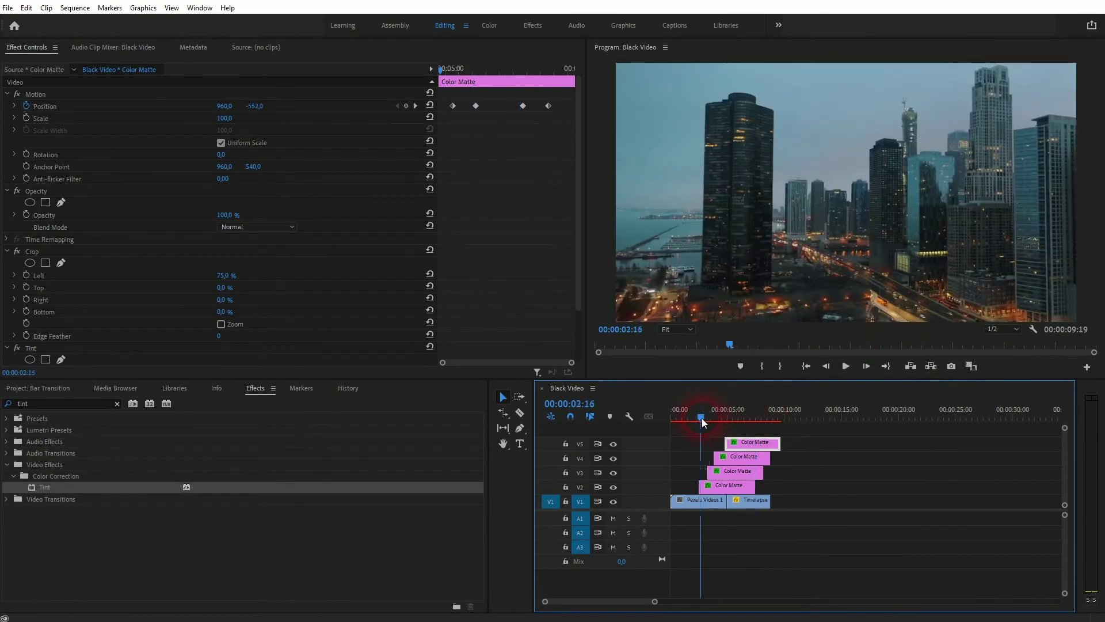
{"action": "left_click", "coordinate": [721, 475]}
{"action": "left_click", "coordinate": [711, 393]}
{"action": "left_click_drag", "start_coordinate": [703, 417], "coordinate": [729, 422]}
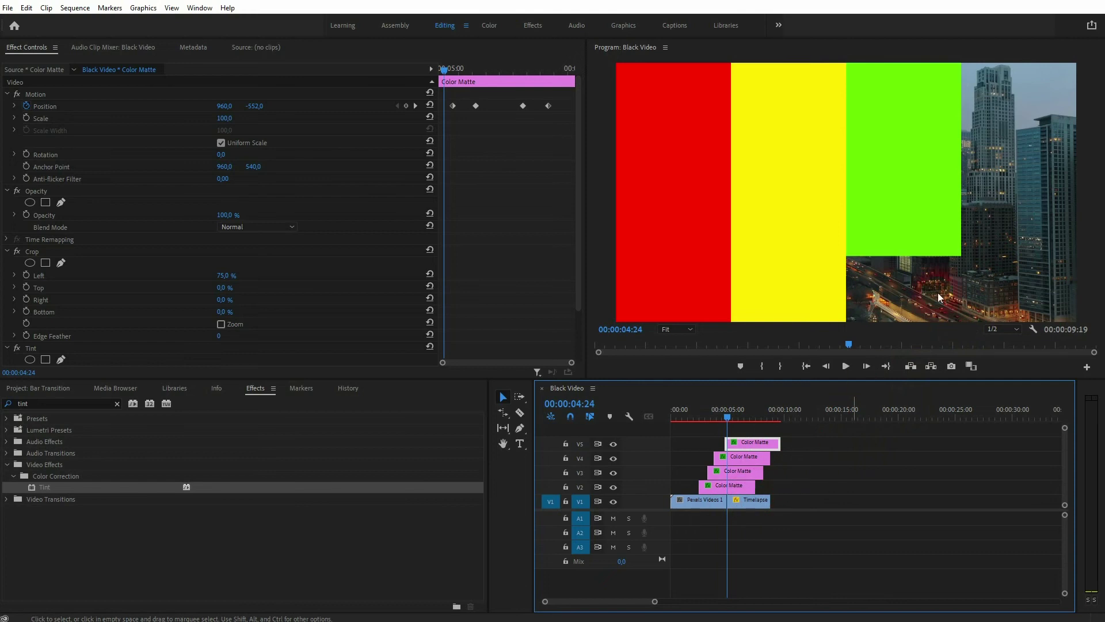
Step: Compare frames around 00:00:05:00 and shift the V5 cyan matte earlier, level with V3's yellow
{"action": "left_click", "coordinate": [1054, 131]}
{"action": "key", "text": "Right"}
{"action": "left_click", "coordinate": [1025, 173]}
{"action": "key", "text": "Left"}
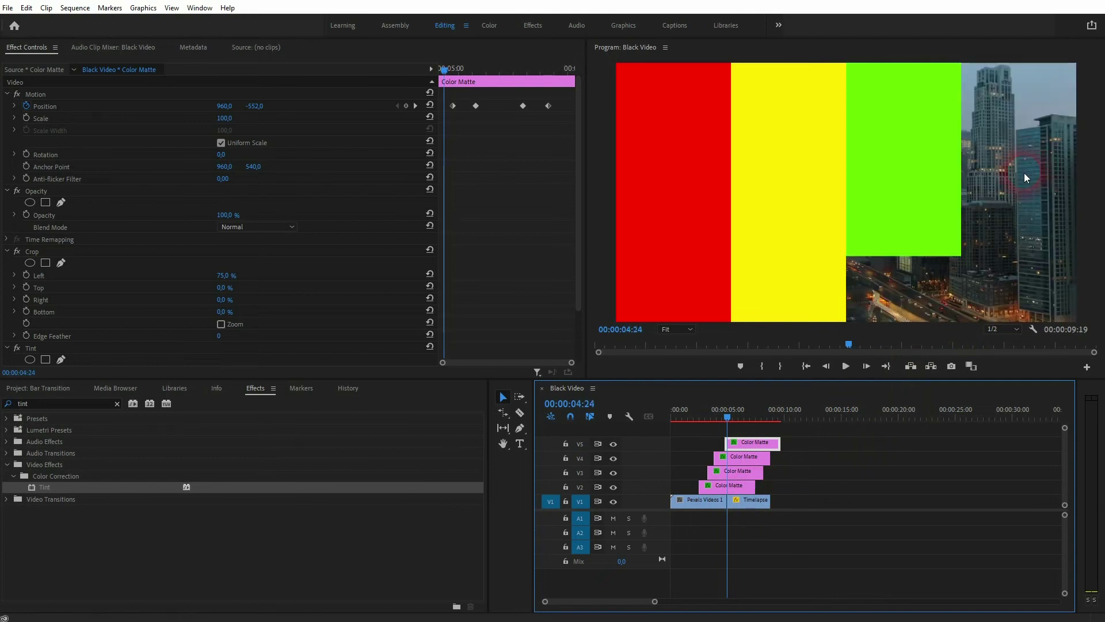
{"action": "left_click", "coordinate": [1055, 164]}
{"action": "key", "text": "Right"}
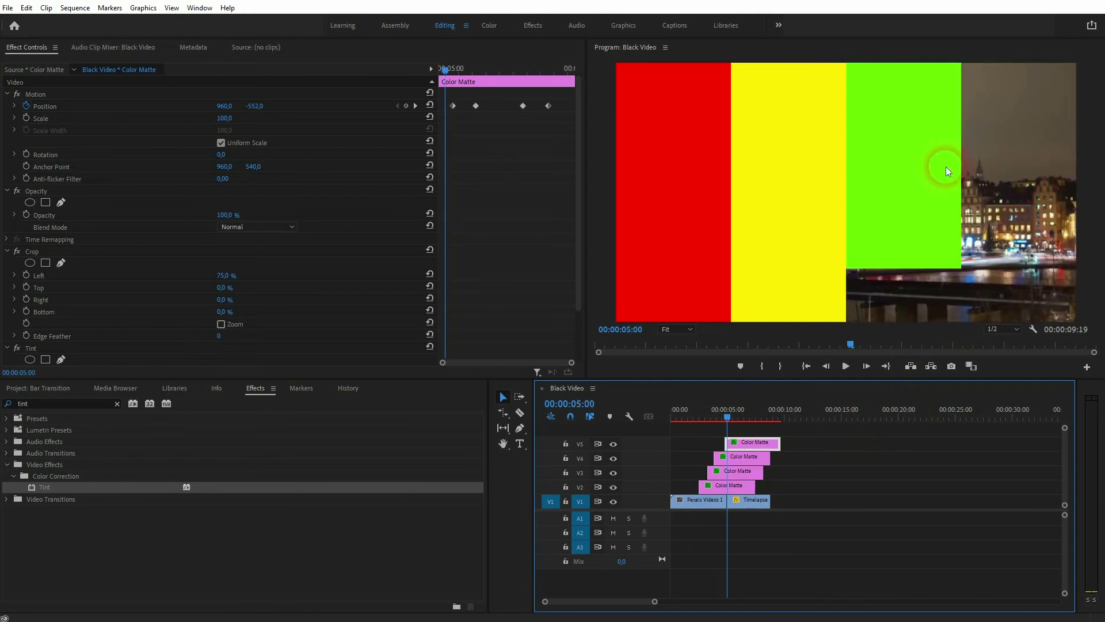
{"action": "left_click", "coordinate": [955, 246]}
{"action": "left_click_drag", "start_coordinate": [751, 444], "coordinate": [733, 448]}
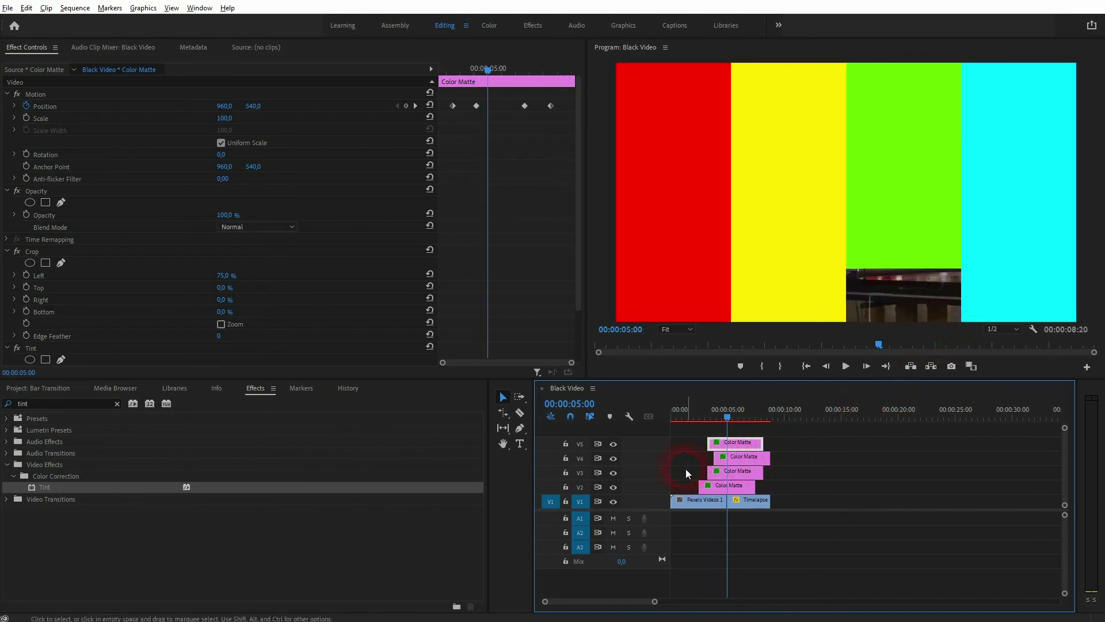
Step: Shift the V4 green matte 14 frames earlier, then play back from about one second
{"action": "scroll", "coordinate": [685, 473], "scroll_direction": "up", "scroll_amount": 5}
{"action": "left_click_drag", "start_coordinate": [796, 456], "coordinate": [699, 489]}
{"action": "scroll", "coordinate": [768, 464], "scroll_direction": "down", "scroll_amount": 5}
{"action": "left_click_drag", "start_coordinate": [744, 410], "coordinate": [687, 429]}
{"action": "key", "text": "space"}
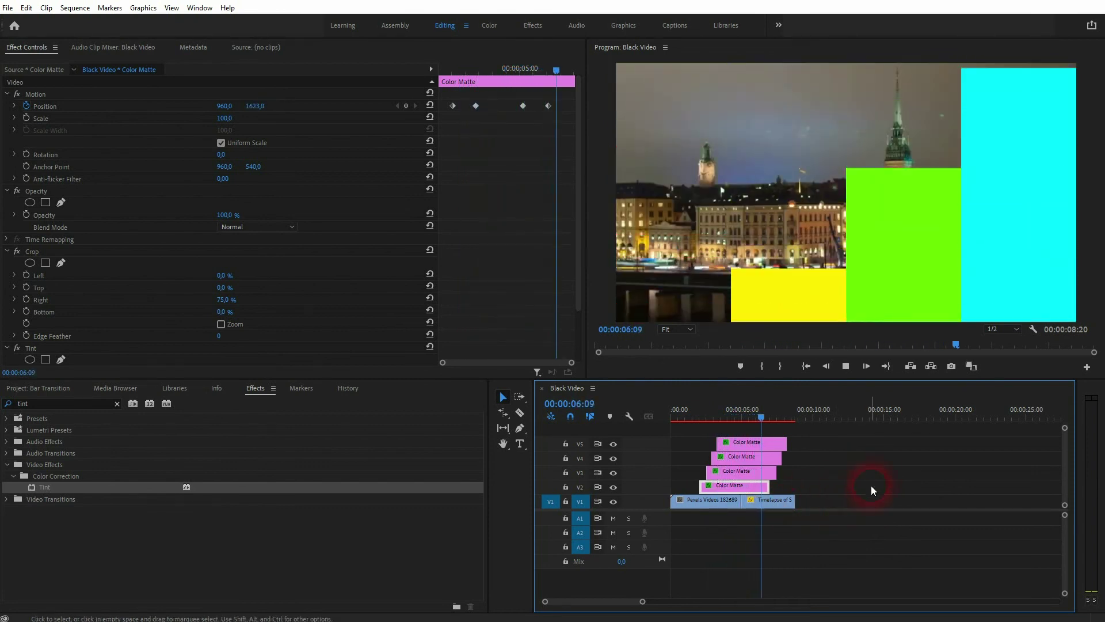
{"action": "key", "text": "space"}
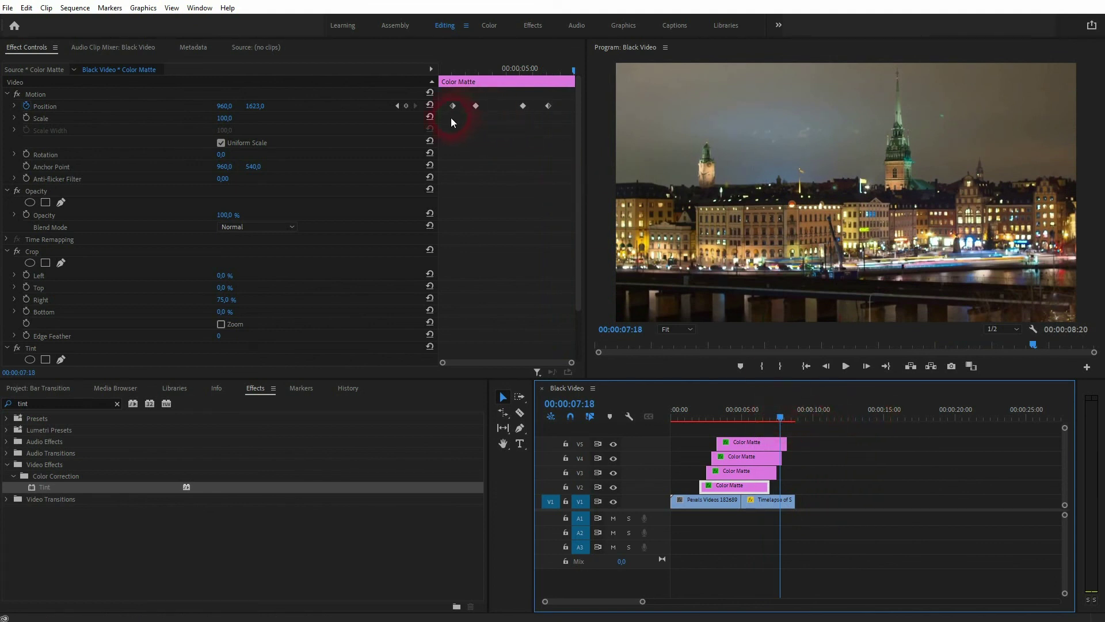
Step: Nest the four Color Matte clips into Nested Sequence 01
{"action": "left_click_drag", "start_coordinate": [821, 434], "coordinate": [737, 484]}
{"action": "right_click", "coordinate": [738, 485]}
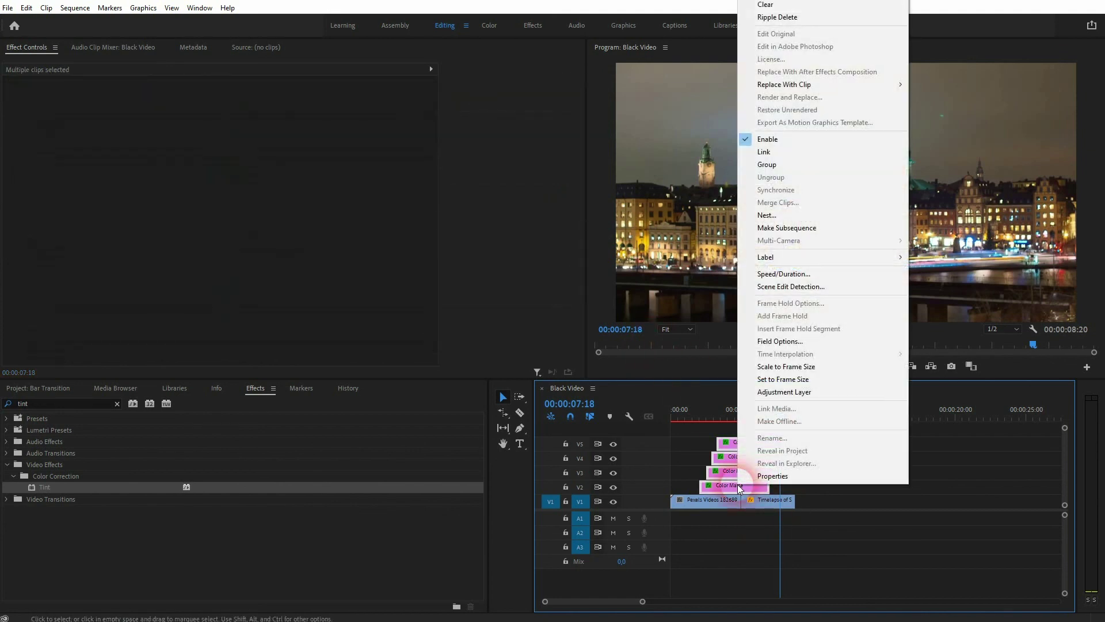
{"action": "left_click", "coordinate": [796, 215]}
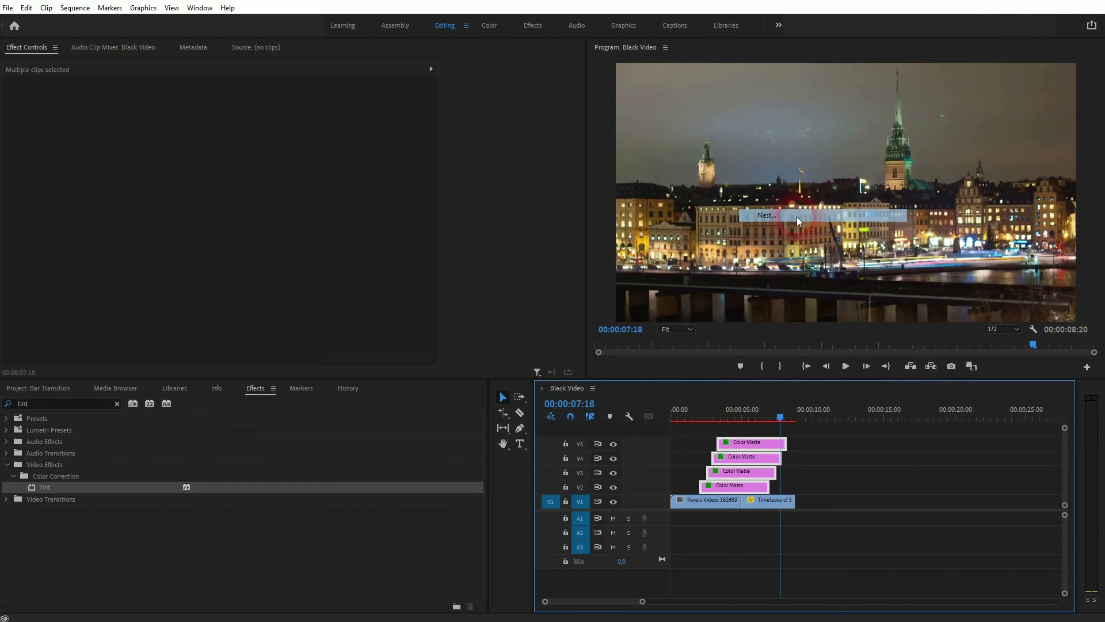
{"action": "left_click", "coordinate": [544, 321]}
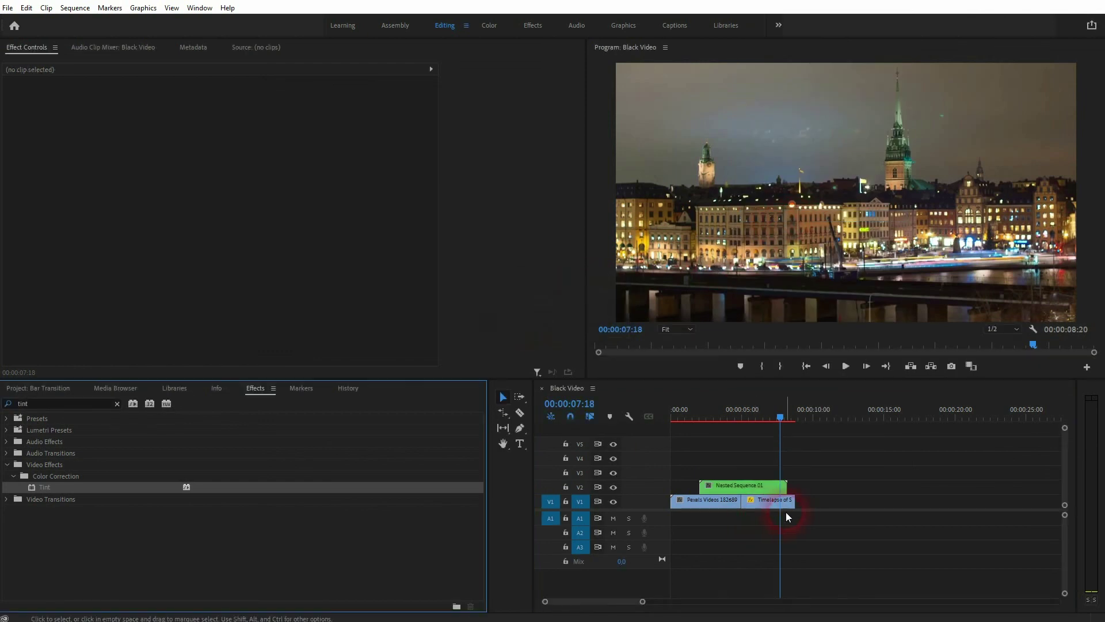
Step: Play the sequence from the start to check the wipe, then select the Nested Sequence 01 clip
{"action": "key", "text": "Home"}
{"action": "key", "text": "space"}
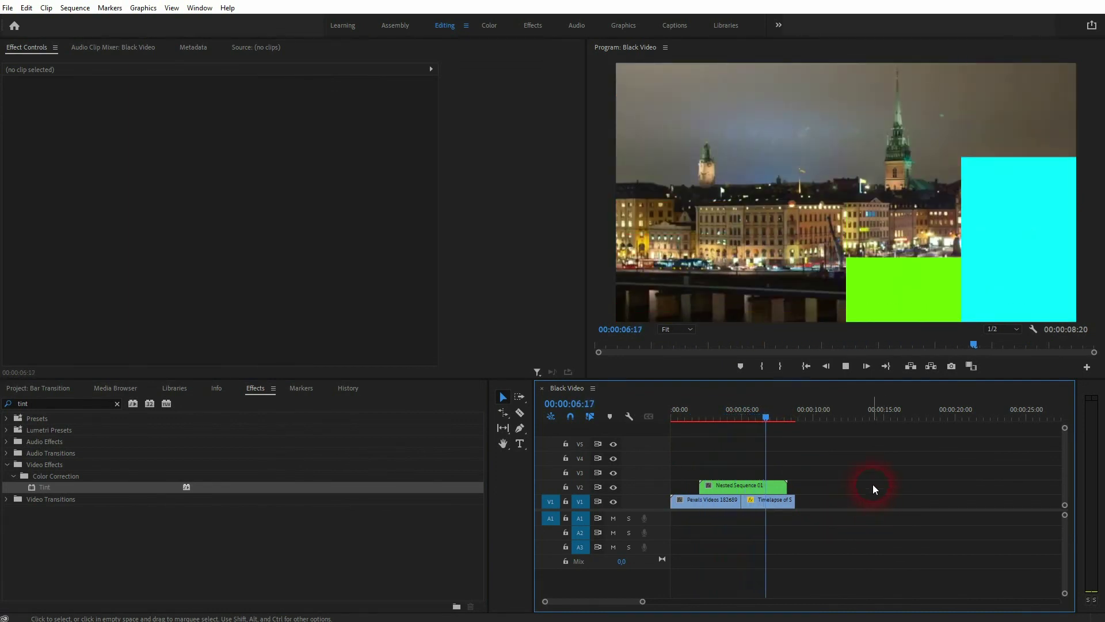
{"action": "key", "text": "space"}
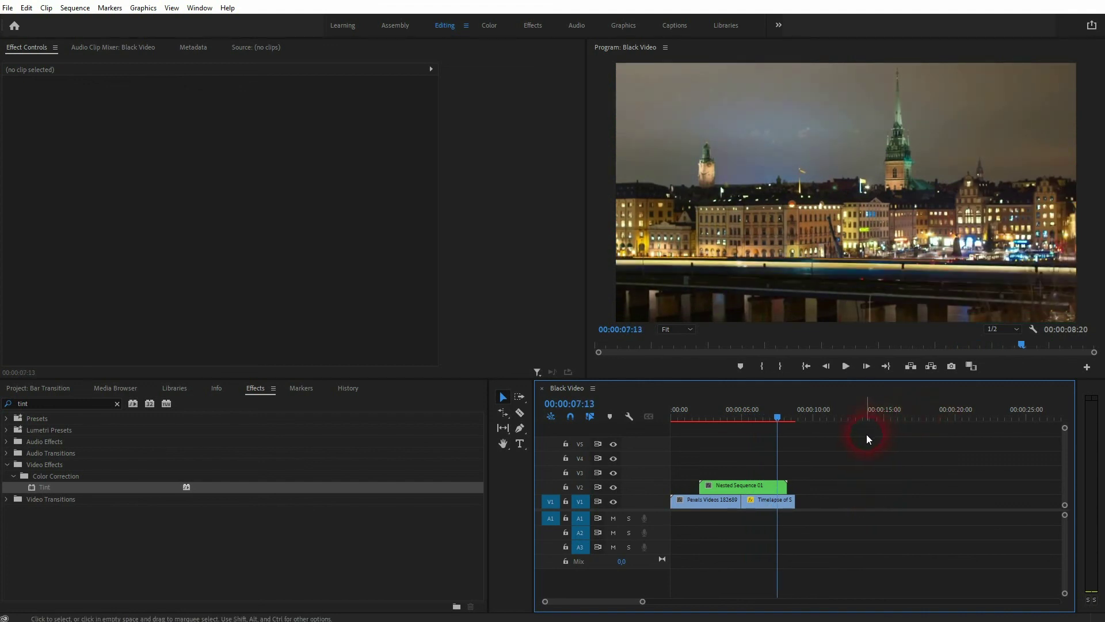
{"action": "left_click", "coordinate": [746, 490]}
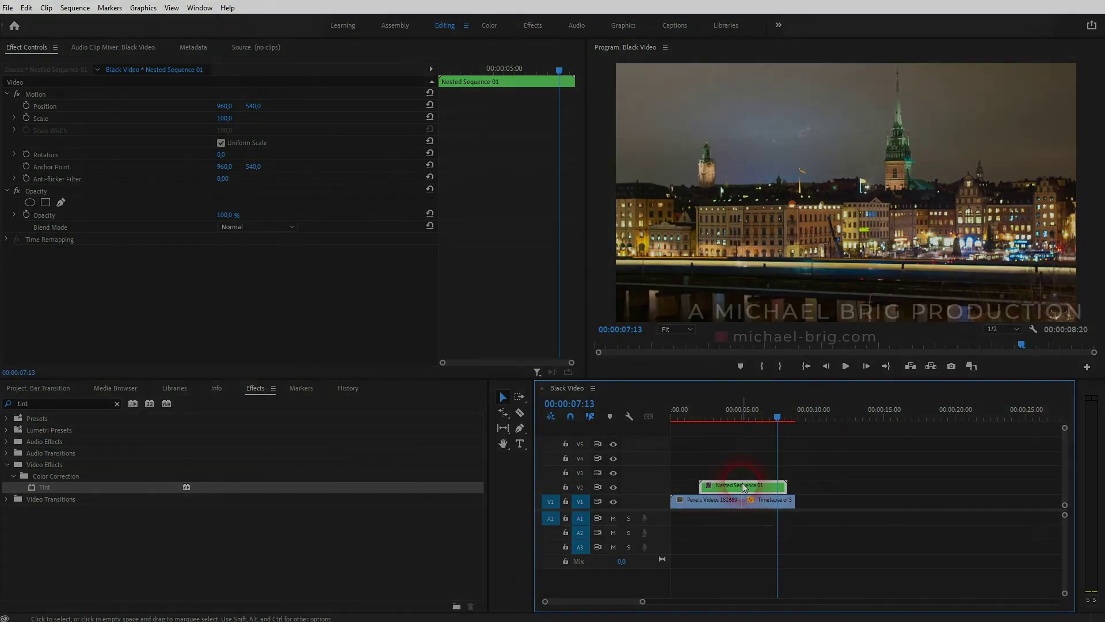